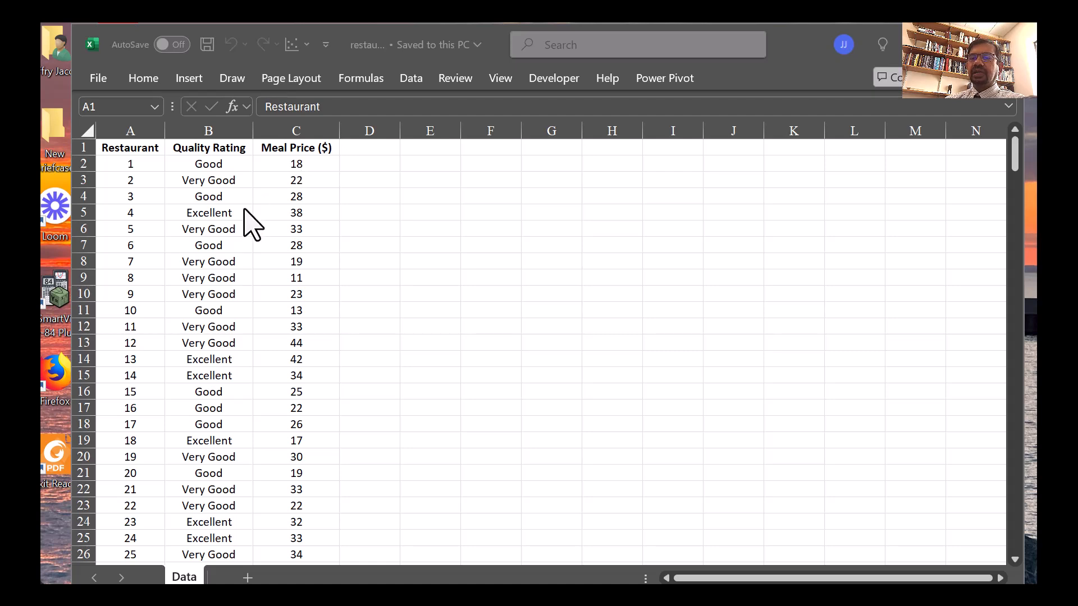
Create a PivotTable from the restaurant data range A1:C301 on a new worksheet.
{"action": "left_click", "coordinate": [211, 216]}
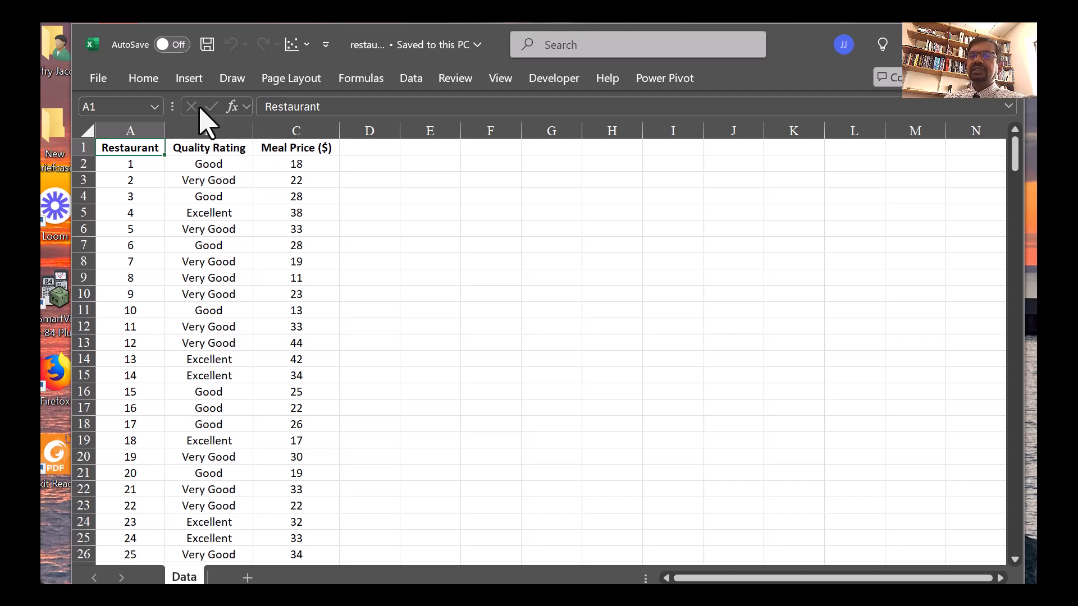
{"action": "left_click", "coordinate": [179, 228]}
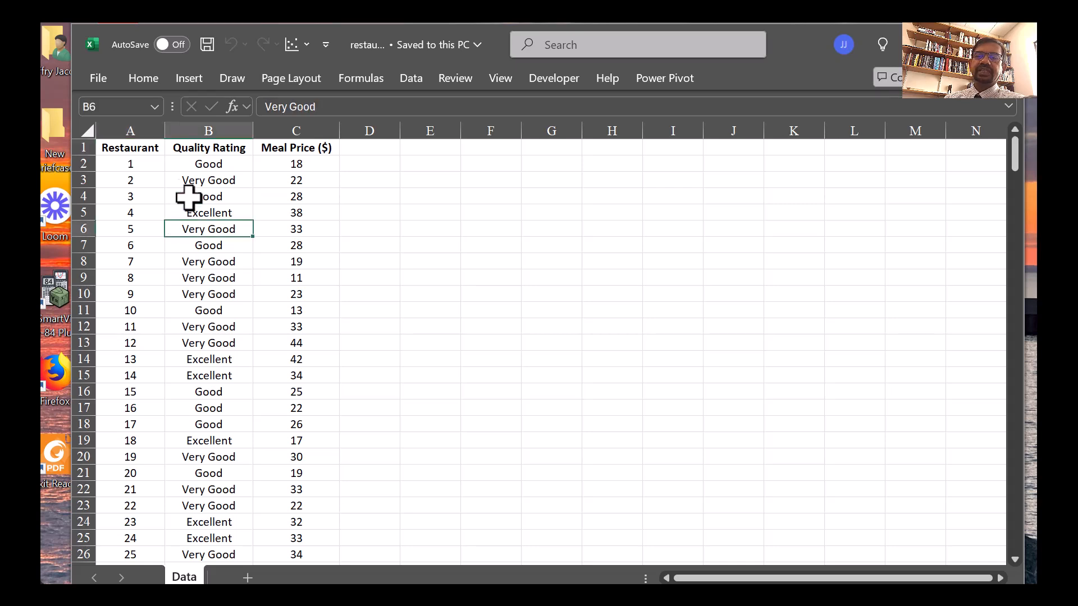
{"action": "left_click", "coordinate": [186, 85]}
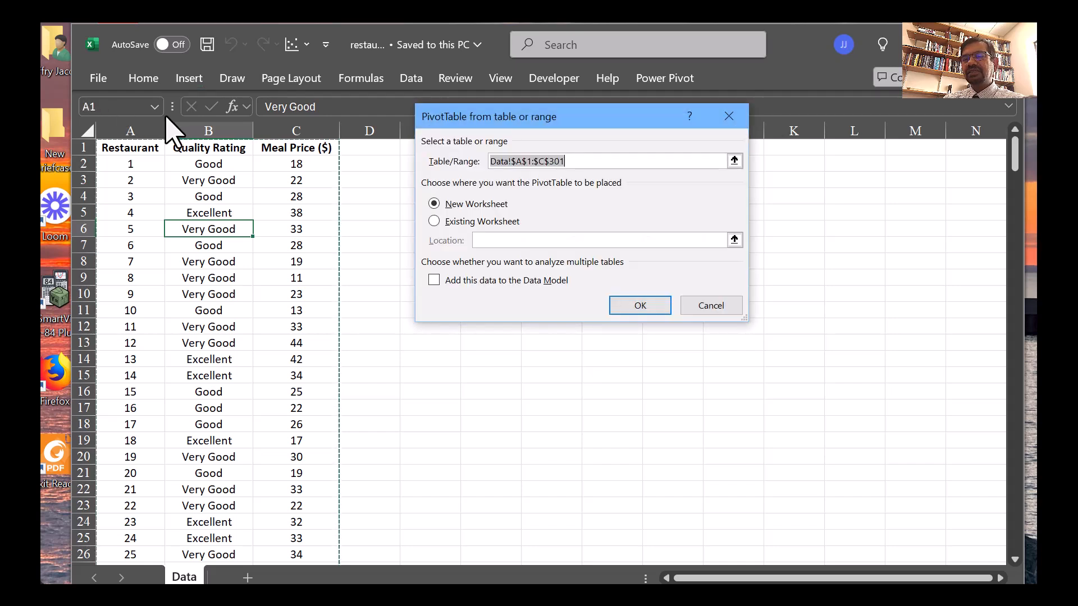
{"action": "left_click", "coordinate": [634, 308]}
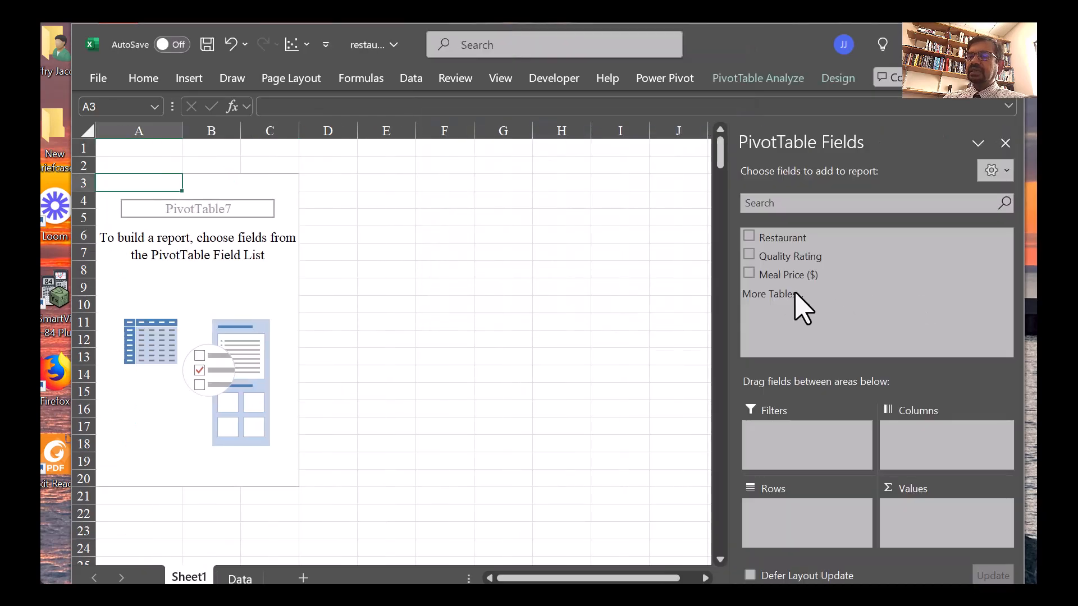
Set Quality Rating as the PivotTable rows and Meal Price ($) as the values, summarized by Average.
{"action": "left_click_drag", "start_coordinate": [783, 255], "coordinate": [792, 528]}
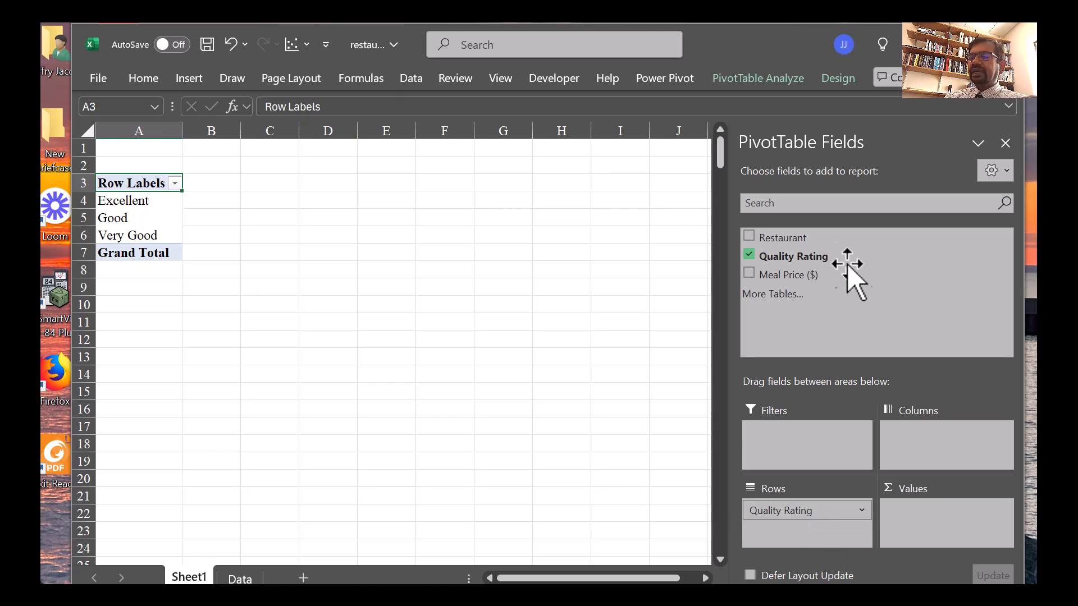
{"action": "left_click_drag", "start_coordinate": [786, 275], "coordinate": [913, 512]}
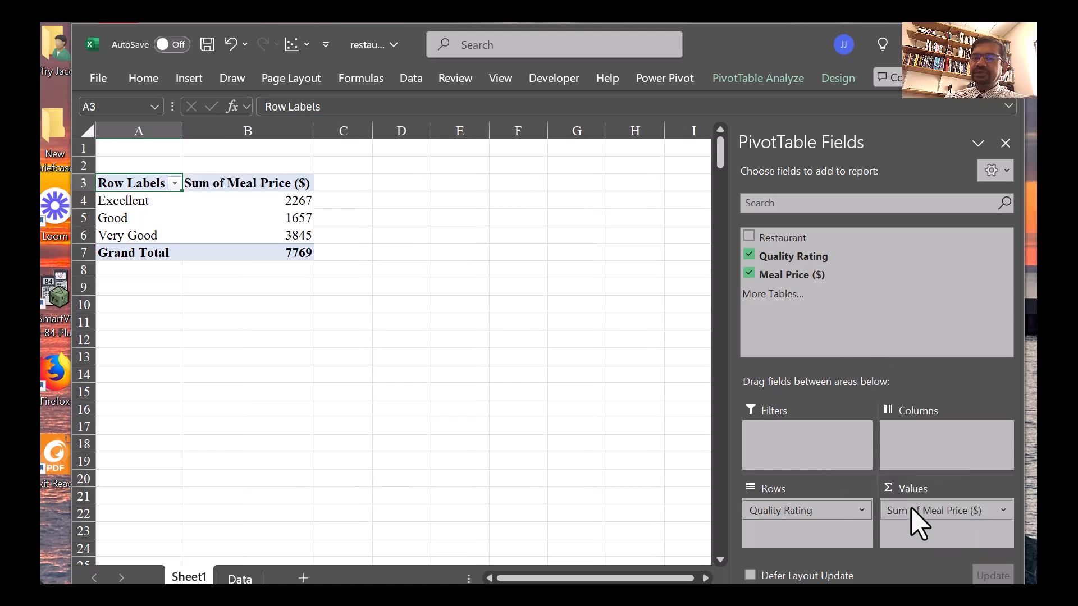
{"action": "left_click", "coordinate": [1004, 511]}
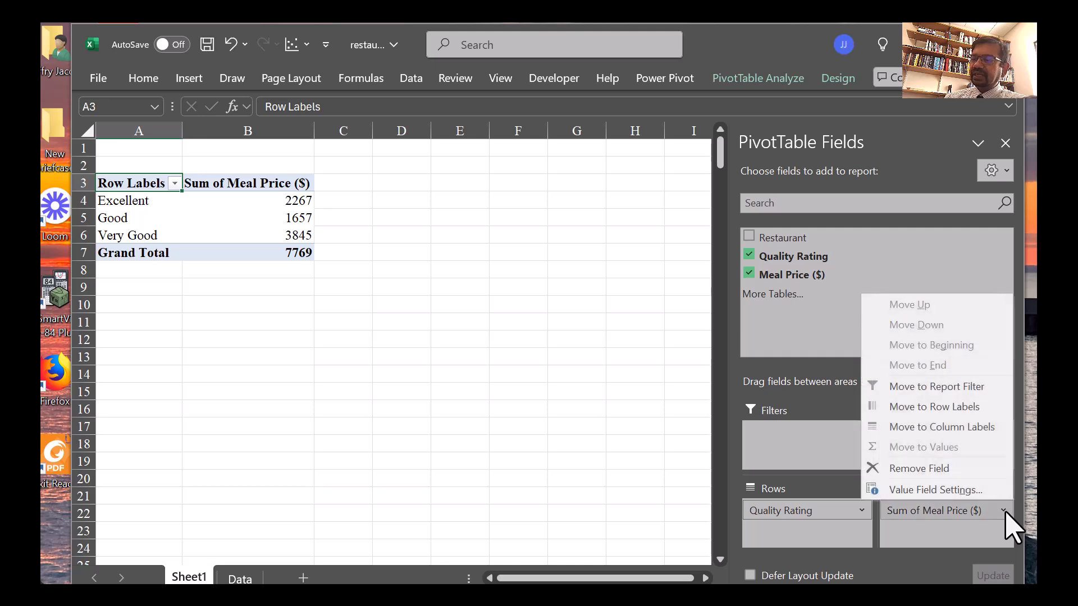
{"action": "left_click", "coordinate": [942, 491]}
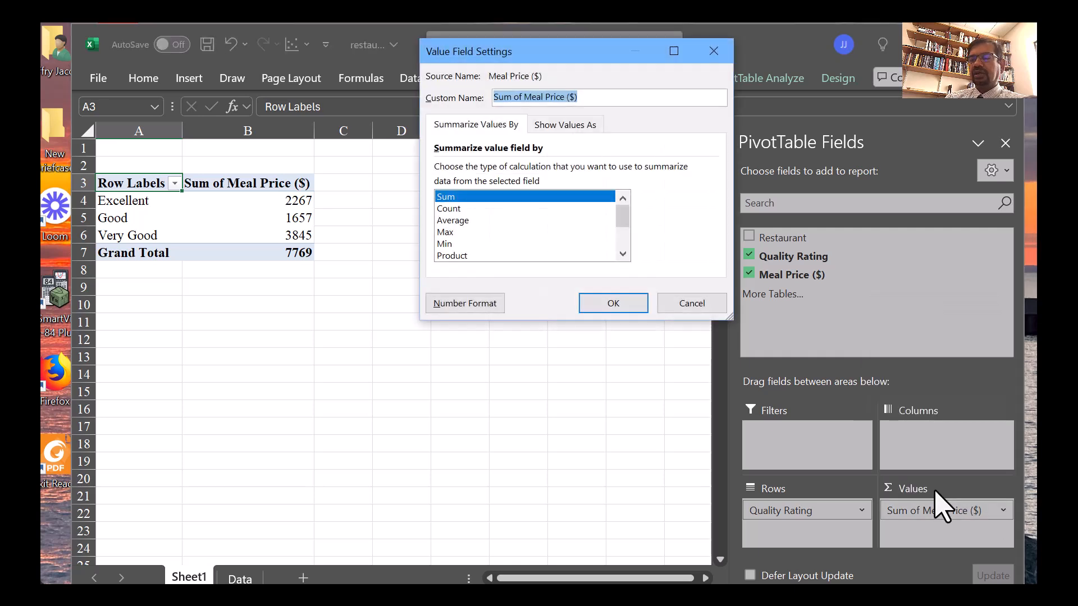
{"action": "left_click", "coordinate": [454, 220]}
{"action": "left_click", "coordinate": [613, 311]}
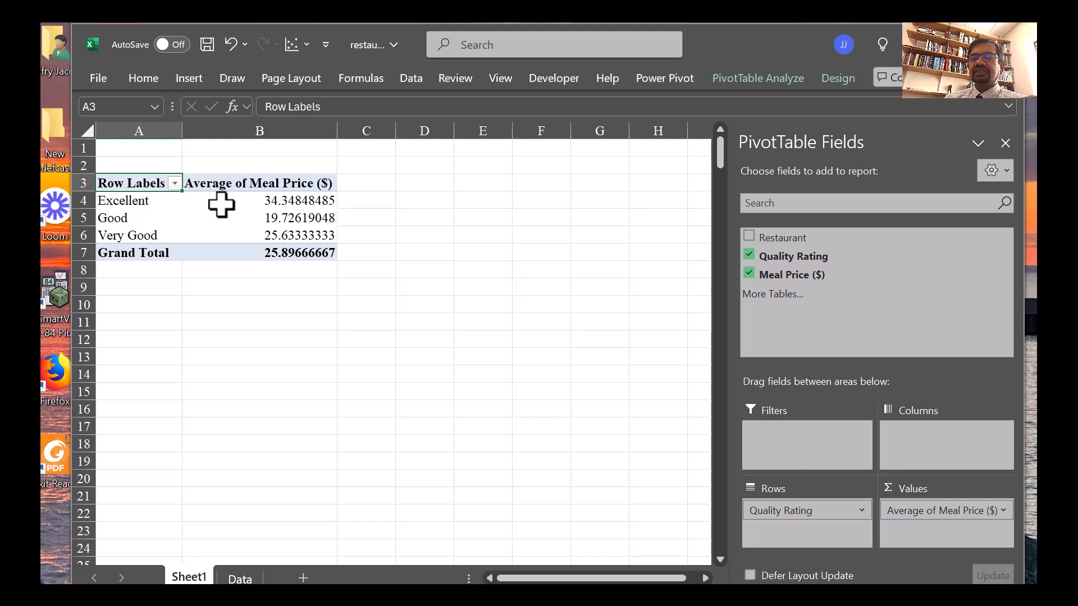
Format the average meal prices, including the grand total, in the dollar Accounting number format.
{"action": "mouse_move", "coordinate": [221, 201]}
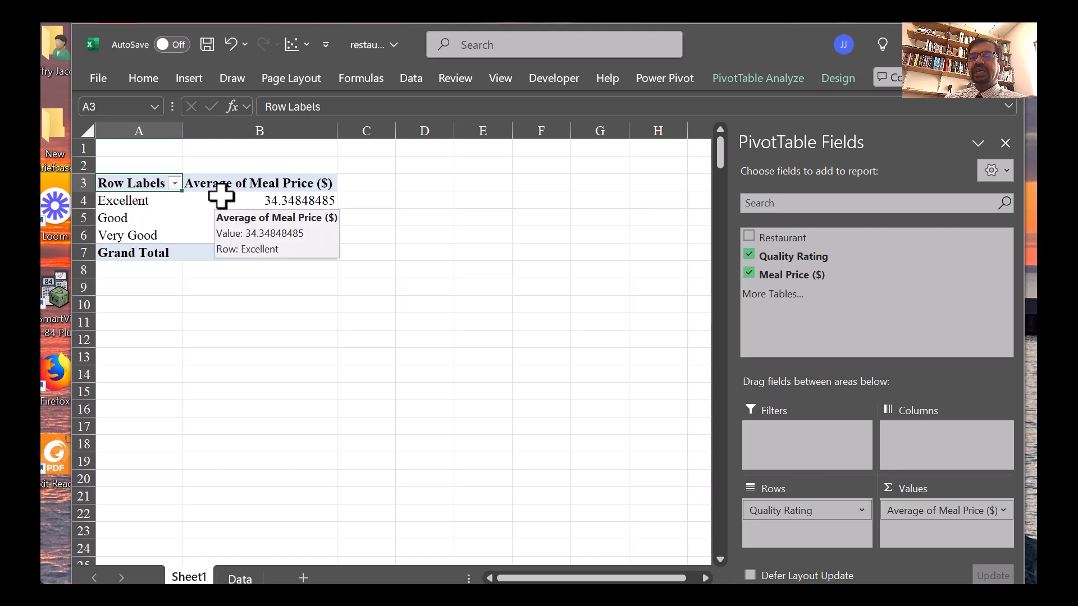
{"action": "left_click_drag", "start_coordinate": [222, 197], "coordinate": [221, 256]}
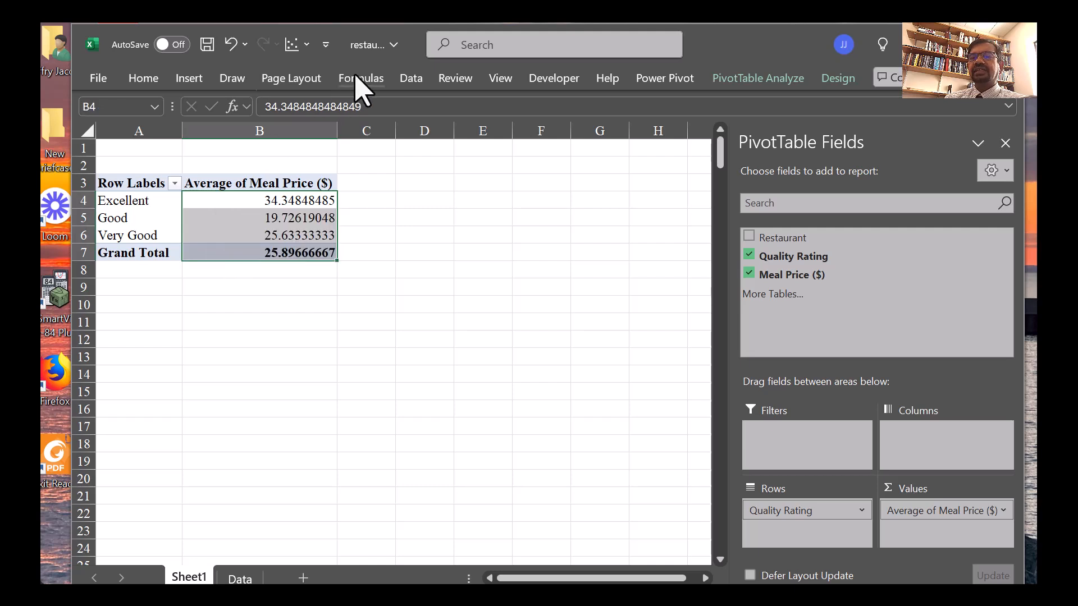
{"action": "left_click", "coordinate": [156, 77]}
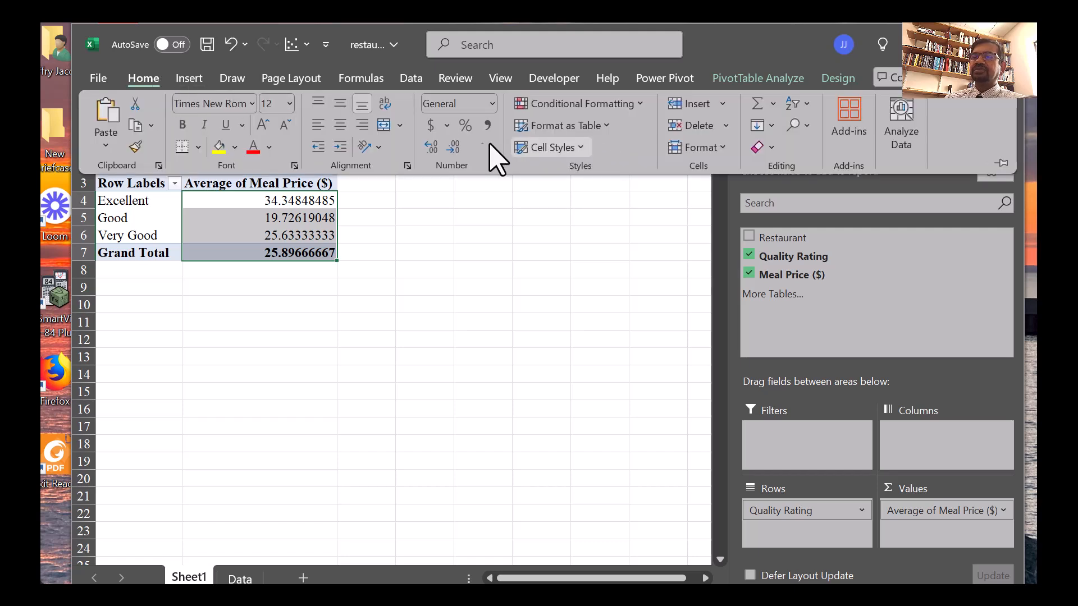
{"action": "left_click", "coordinate": [428, 124]}
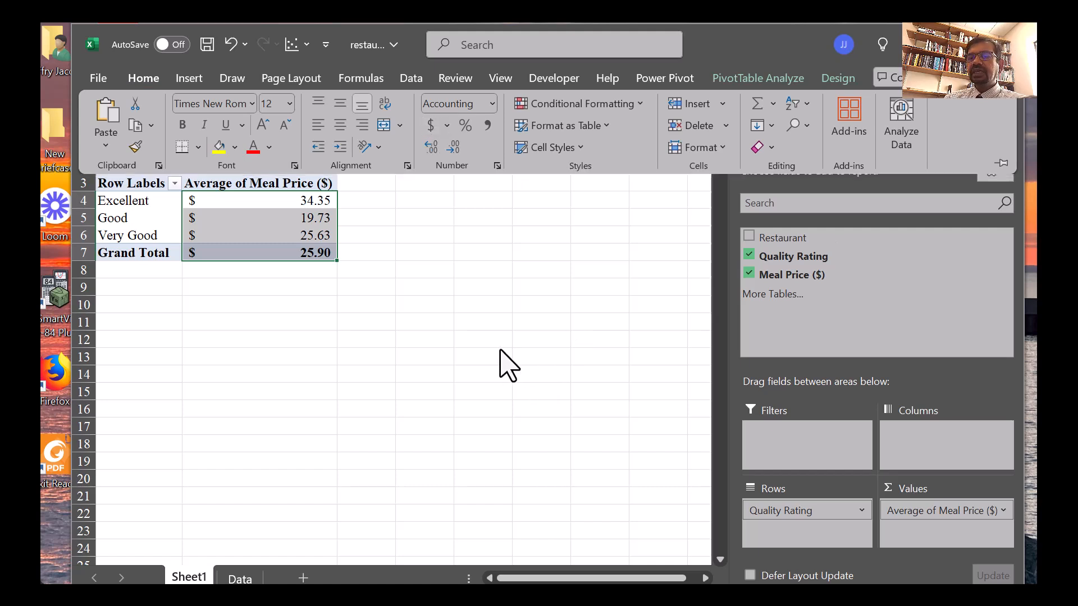
{"action": "left_click", "coordinate": [292, 248]}
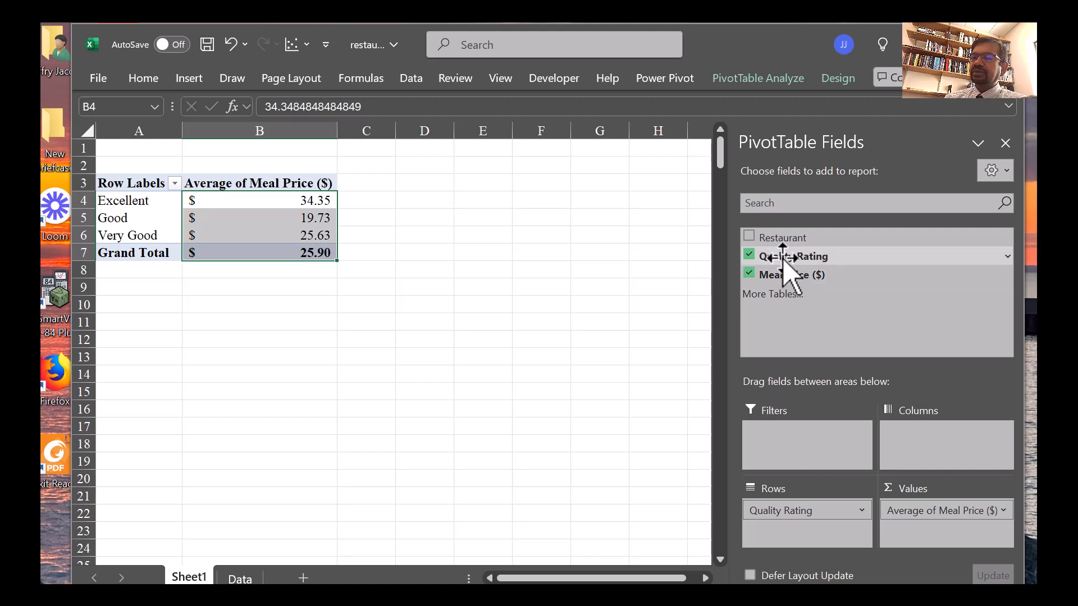
Add the count of Quality Rating as a second value column and format its numbers as General.
{"action": "left_click_drag", "start_coordinate": [793, 272], "coordinate": [945, 553]}
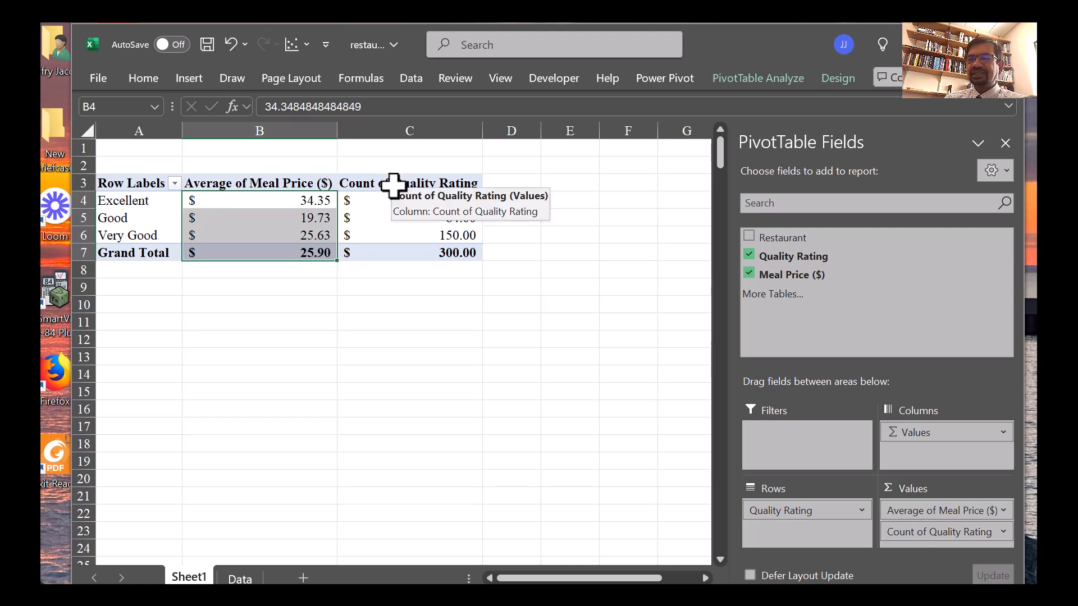
{"action": "left_click_drag", "start_coordinate": [352, 200], "coordinate": [351, 249]}
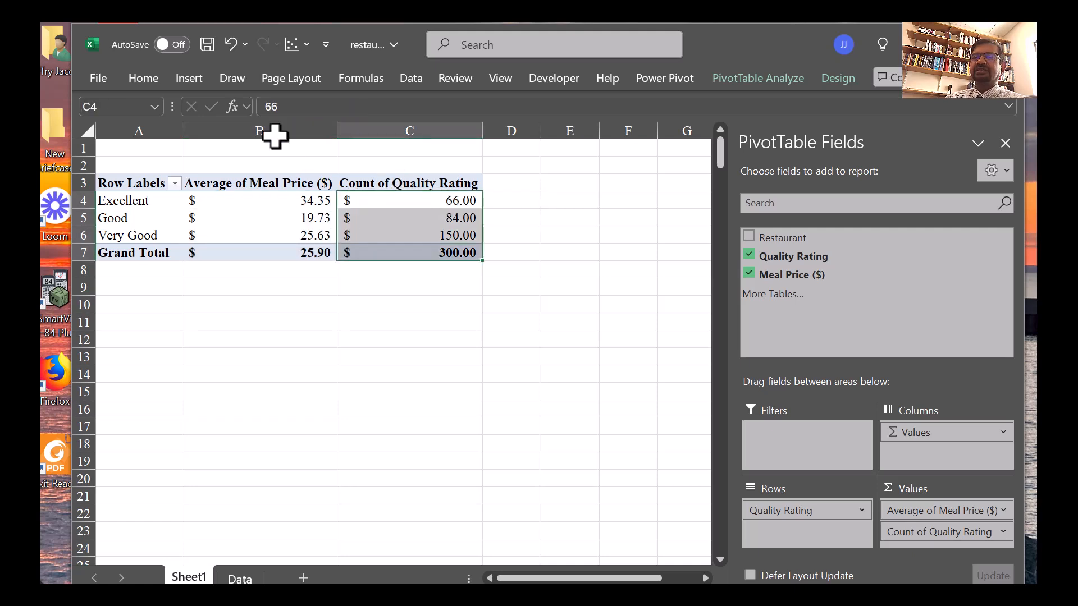
{"action": "left_click", "coordinate": [143, 78]}
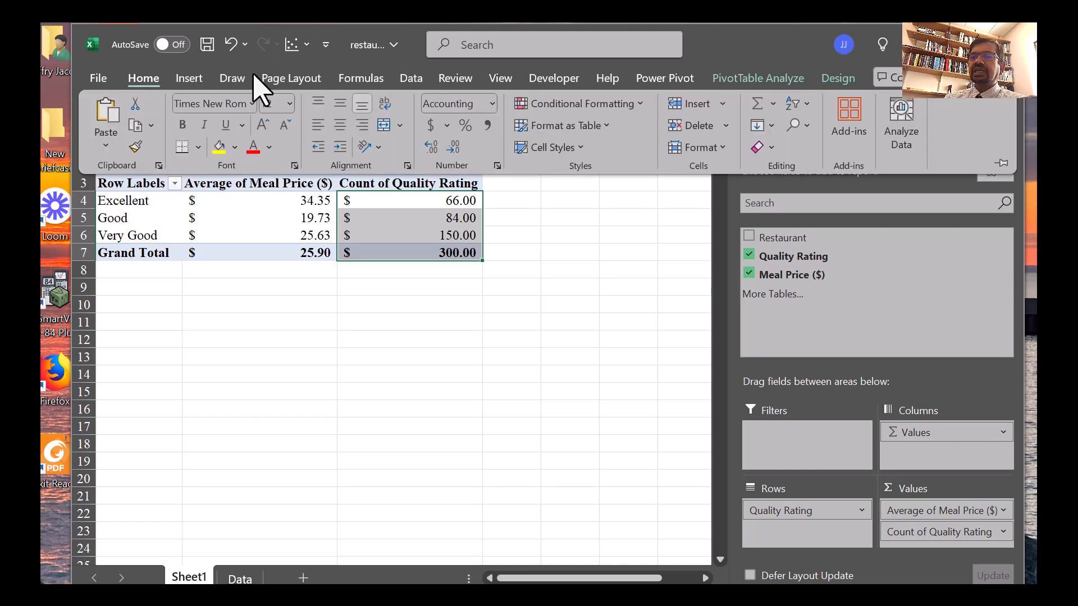
{"action": "left_click", "coordinate": [493, 105]}
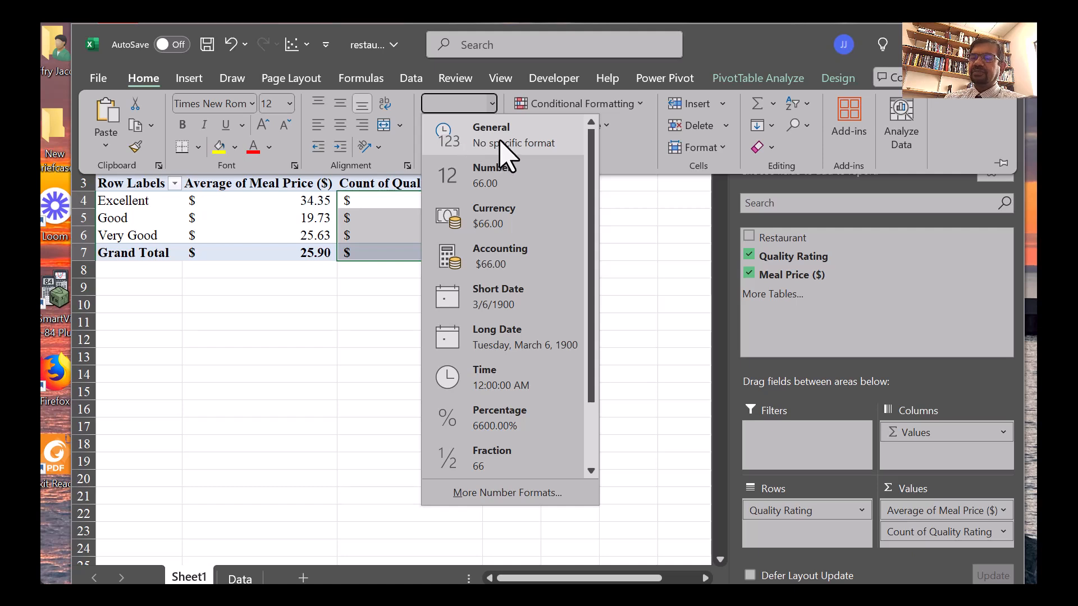
{"action": "left_click", "coordinate": [499, 142]}
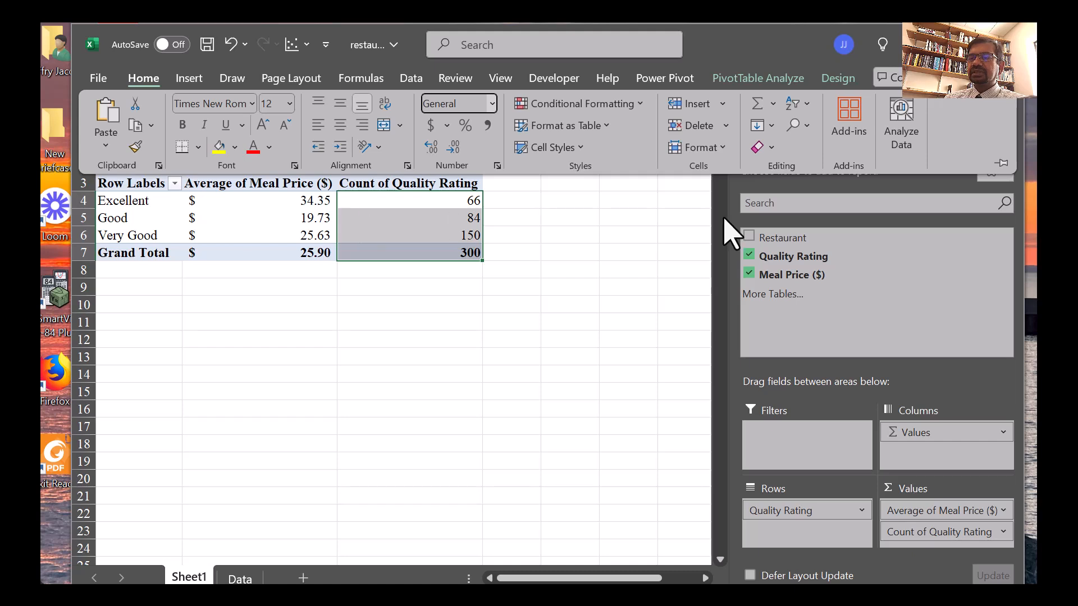
{"action": "left_click", "coordinate": [397, 230]}
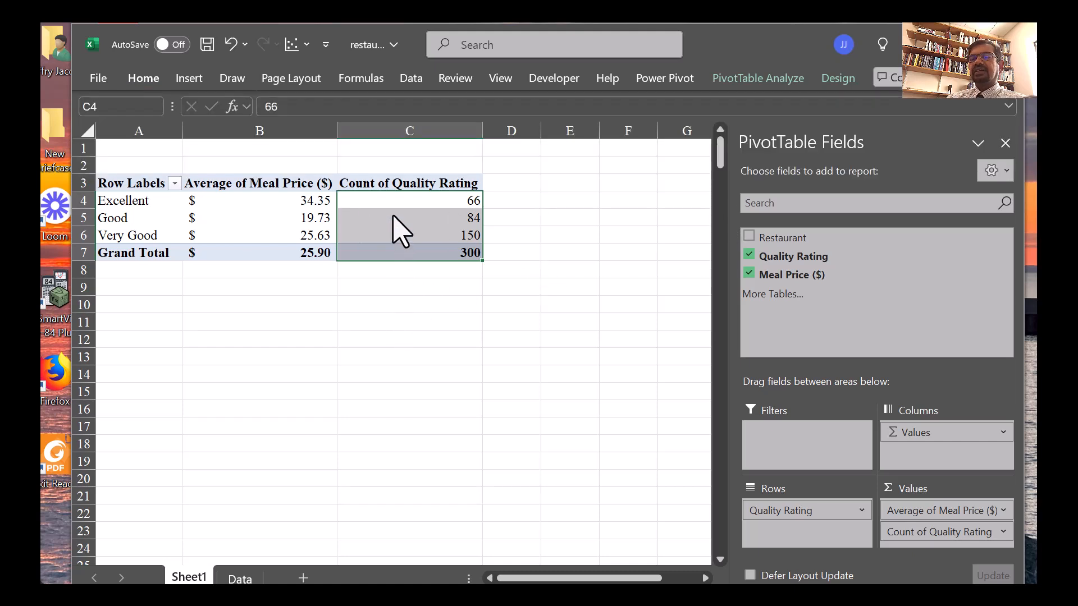
Move the Excellent row below Very Good so the ratings run Good, Very Good, Excellent.
{"action": "left_click", "coordinate": [393, 218]}
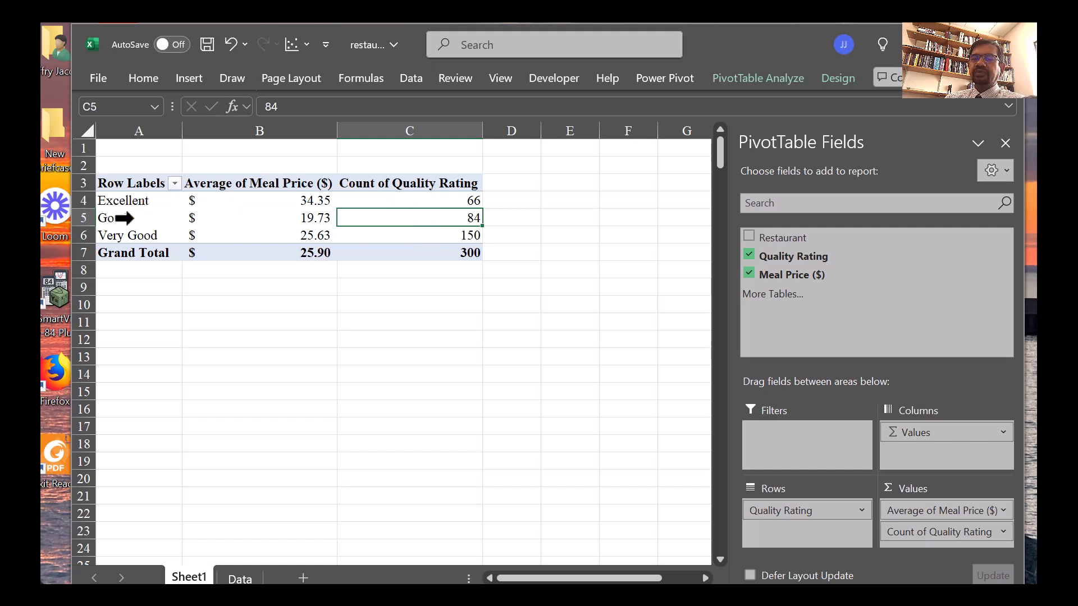
{"action": "left_click", "coordinate": [100, 235]}
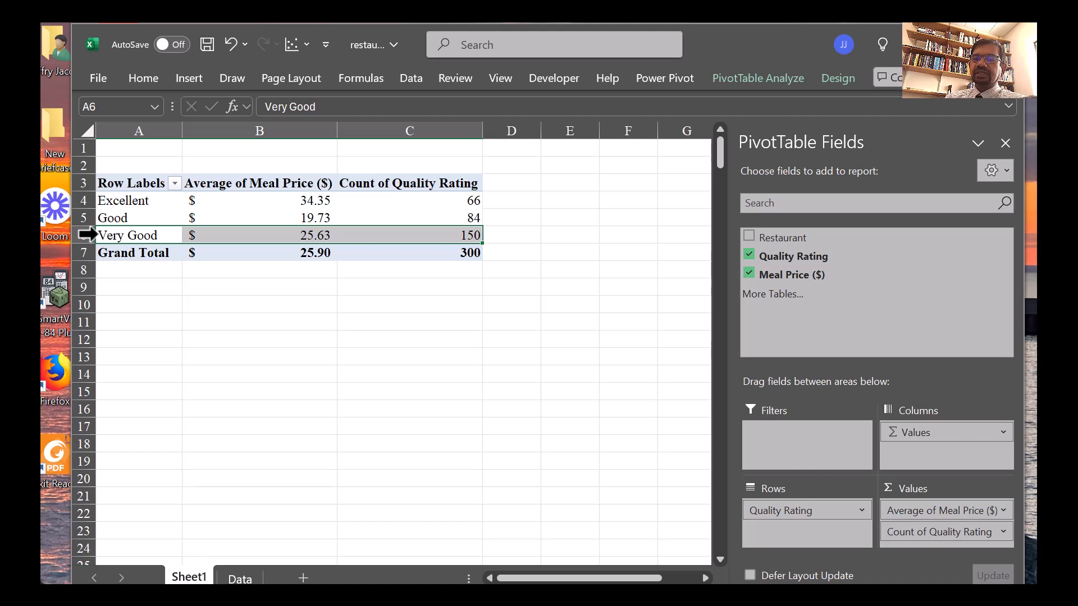
{"action": "left_click", "coordinate": [84, 199]}
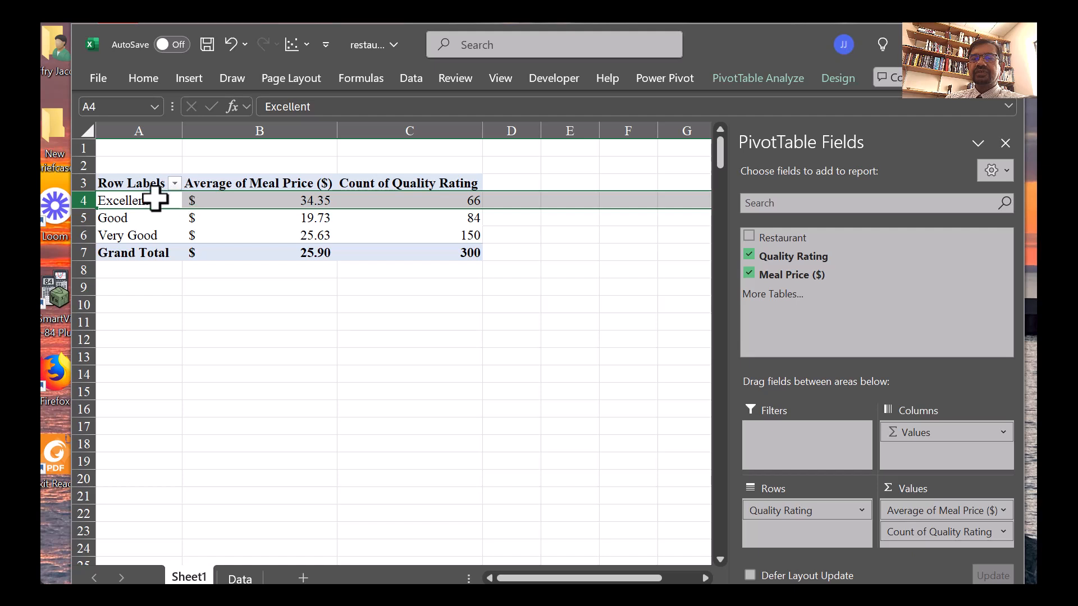
{"action": "mouse_move", "coordinate": [102, 202]}
{"action": "left_mouse_down"}
{"action": "mouse_move", "coordinate": [104, 238]}
{"action": "mouse_move", "coordinate": [109, 199]}
{"action": "left_mouse_up"}
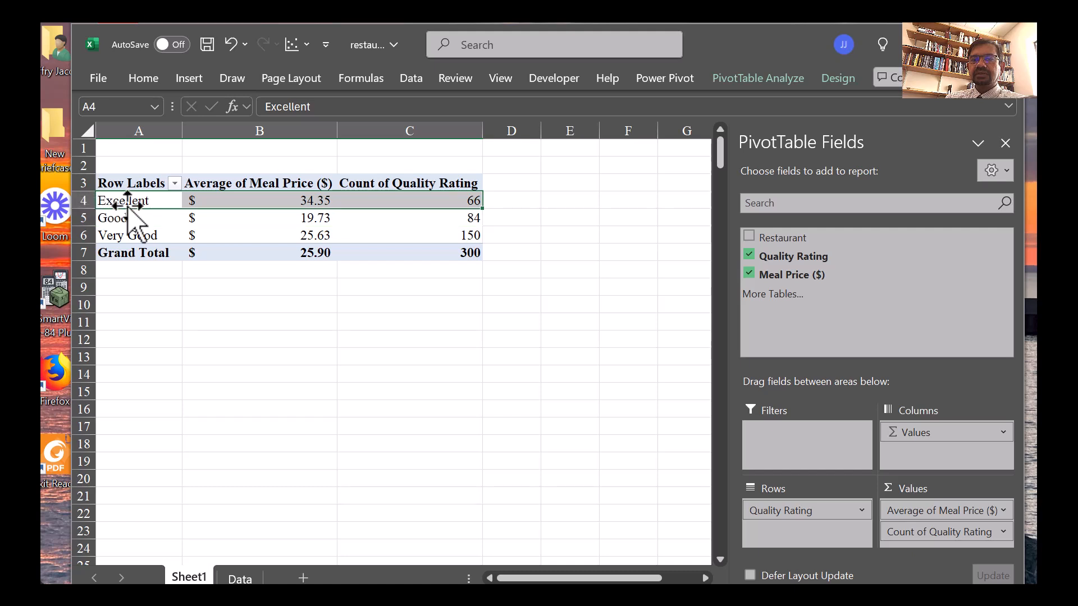
{"action": "left_click_drag", "start_coordinate": [128, 209], "coordinate": [129, 248]}
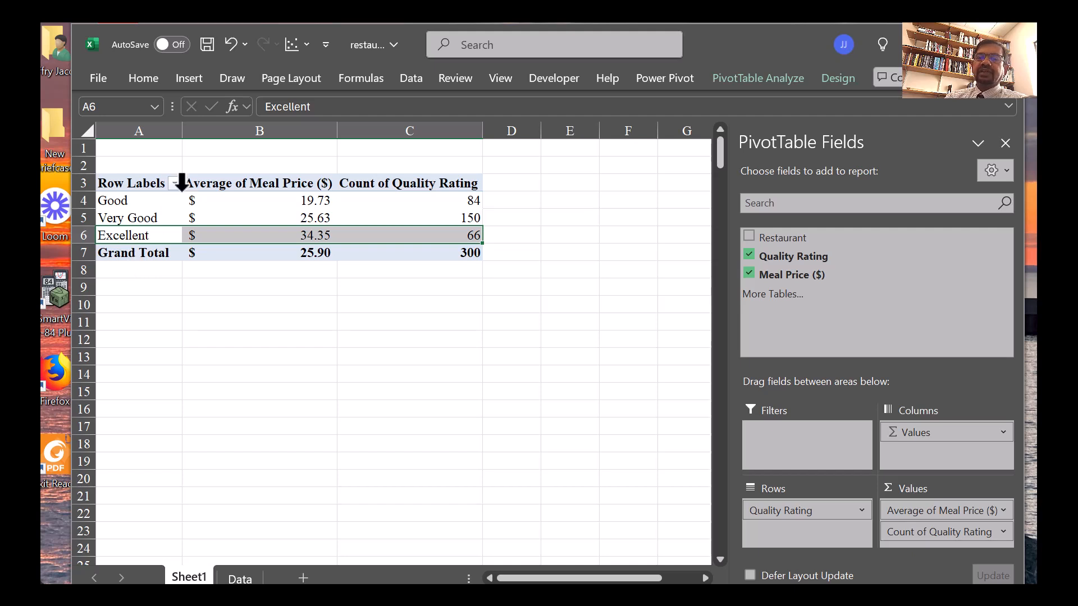
{"action": "left_click", "coordinate": [175, 183]}
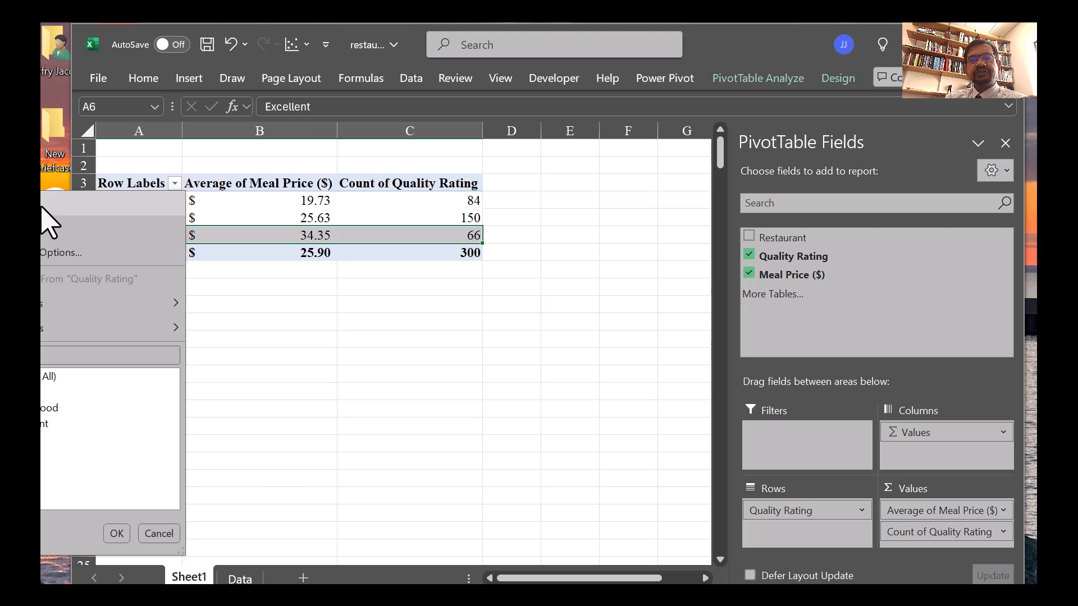
{"action": "left_click", "coordinate": [286, 218]}
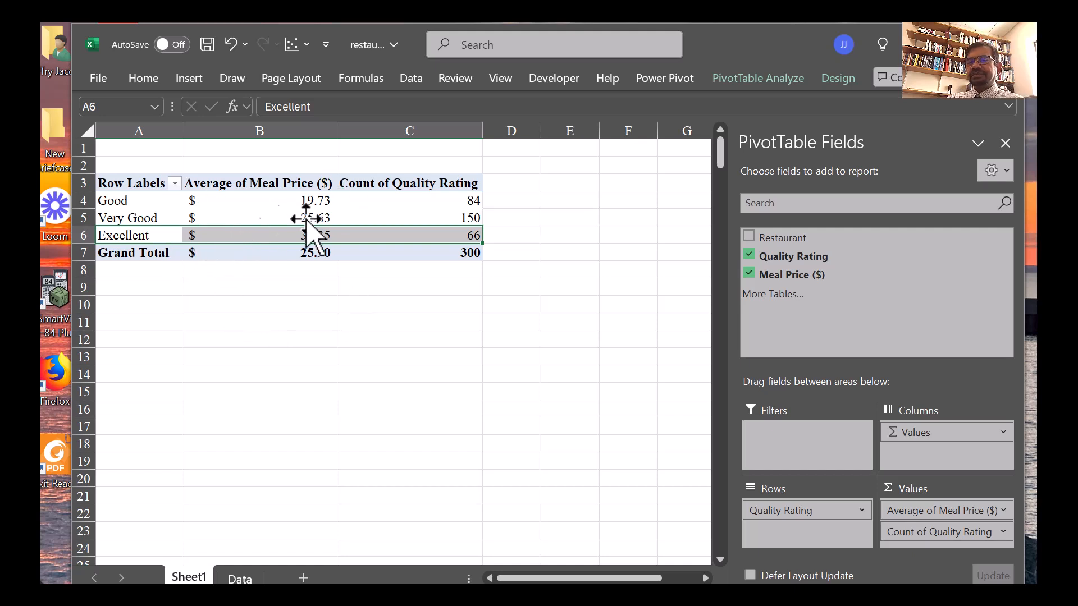
{"action": "mouse_move", "coordinate": [217, 203]}
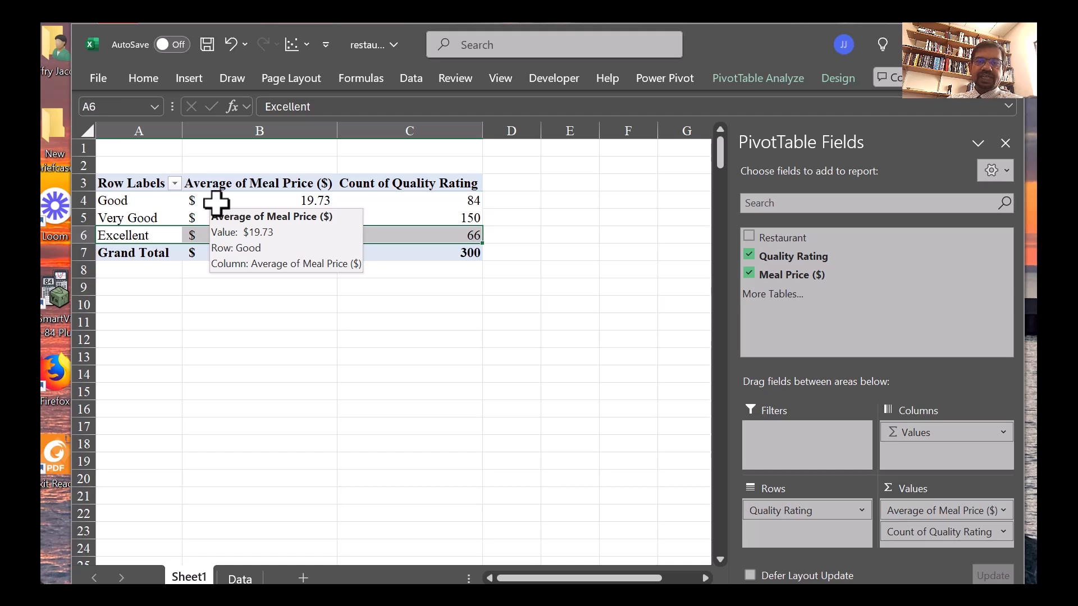
Create a second PivotTable from the Data sheet's range A1:C301 on a new worksheet.
{"action": "left_click", "coordinate": [237, 579]}
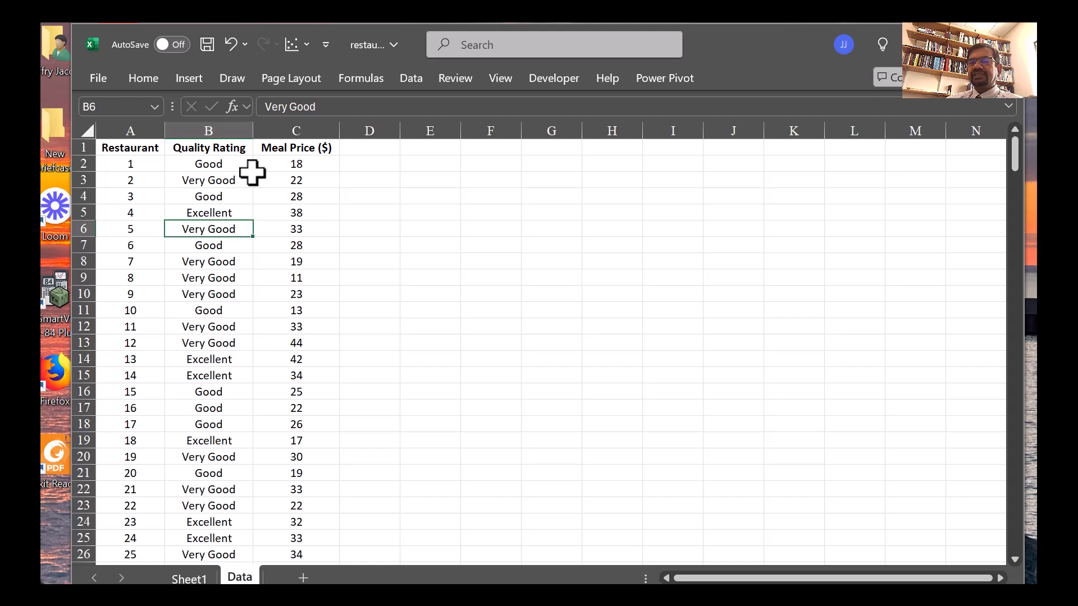
{"action": "left_click", "coordinate": [190, 79]}
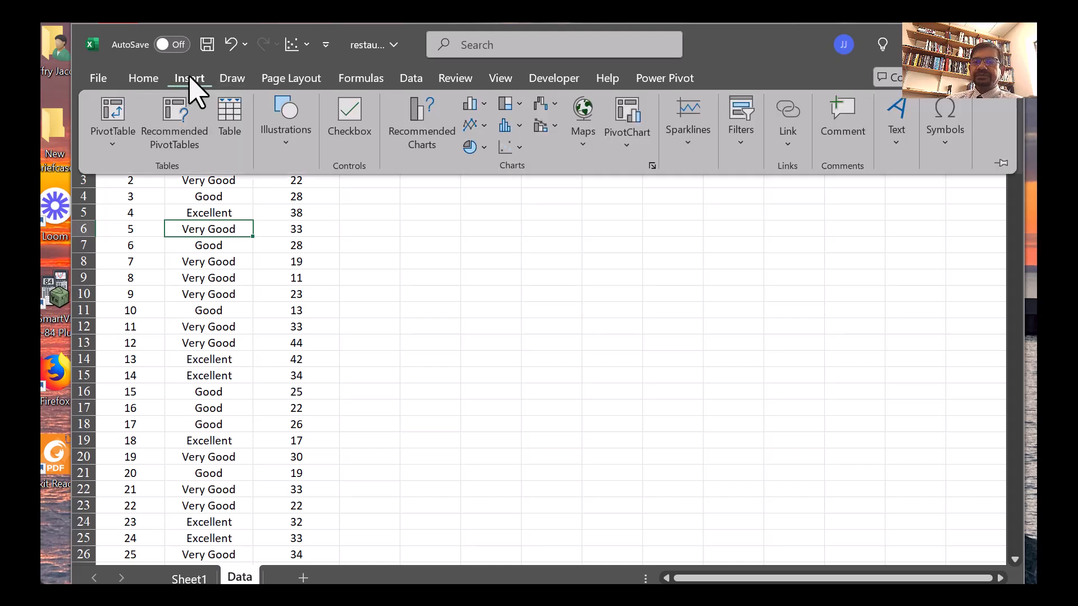
{"action": "left_click", "coordinate": [115, 128]}
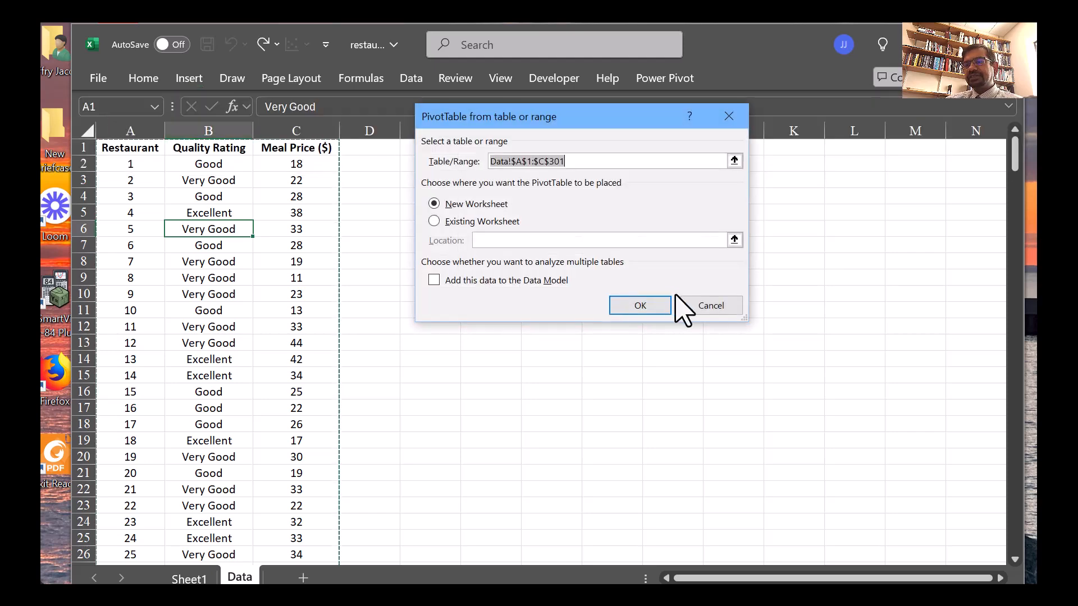
{"action": "left_click", "coordinate": [643, 306]}
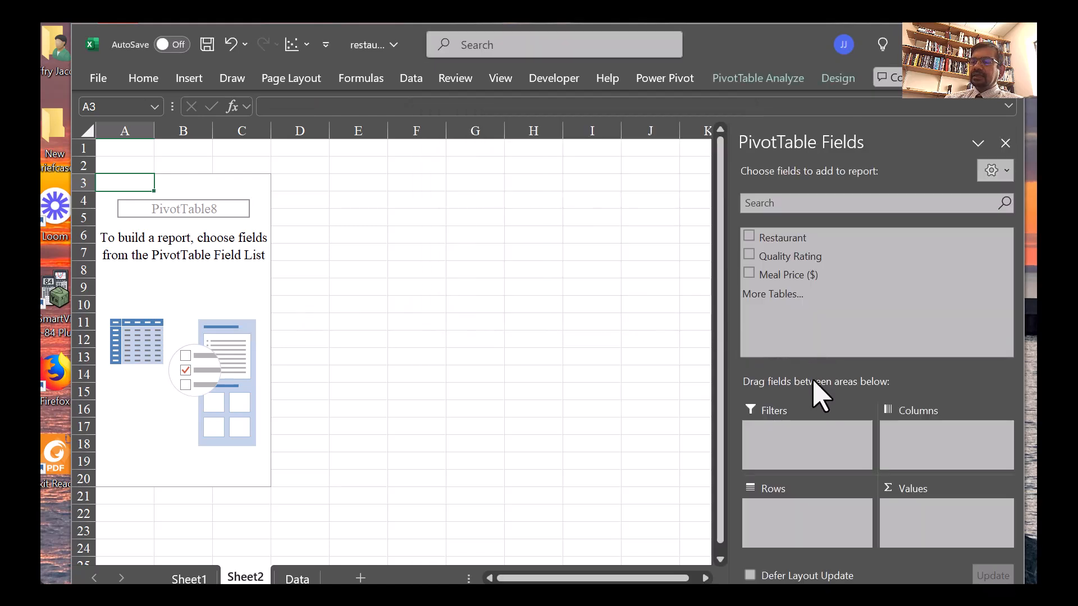
Lay out the second PivotTable with Quality Rating as rows and Meal Price ($) as columns.
{"action": "left_click_drag", "start_coordinate": [788, 257], "coordinate": [812, 519]}
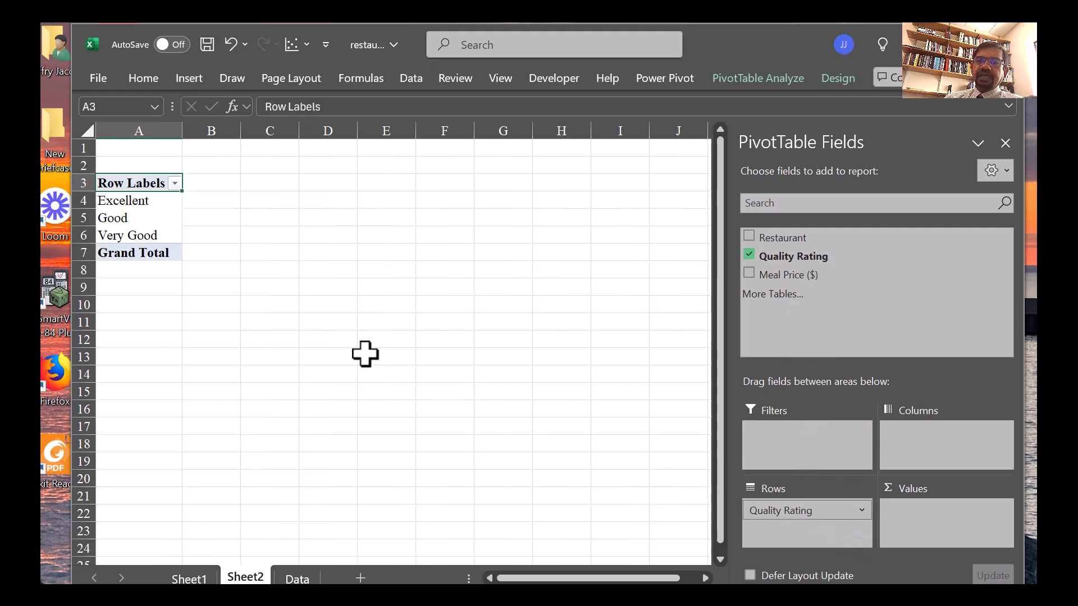
{"action": "left_click_drag", "start_coordinate": [787, 277], "coordinate": [935, 461]}
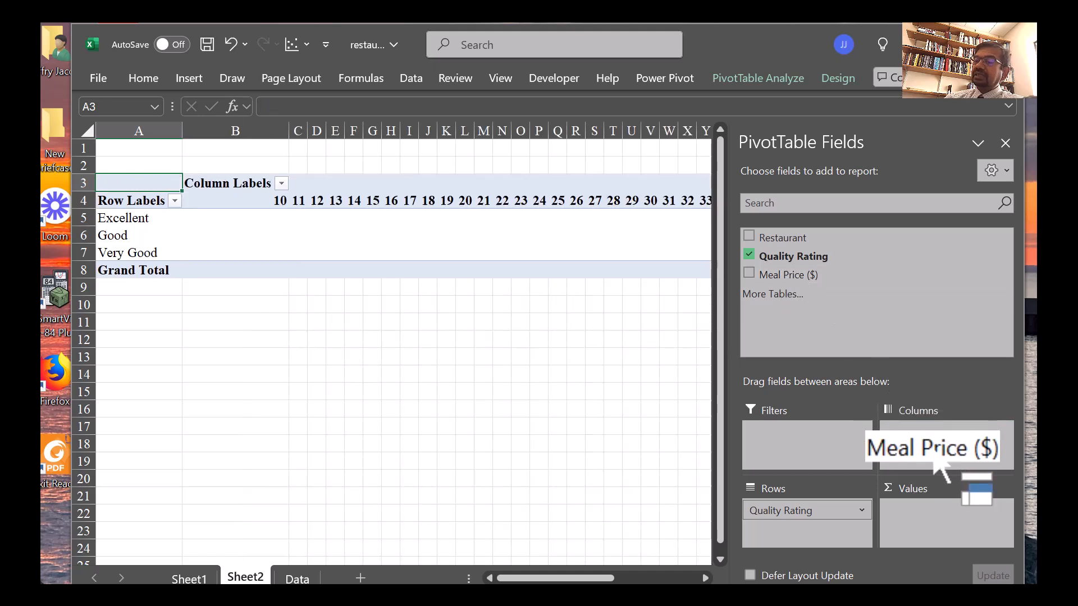
{"action": "left_click_drag", "start_coordinate": [535, 578], "coordinate": [487, 582]}
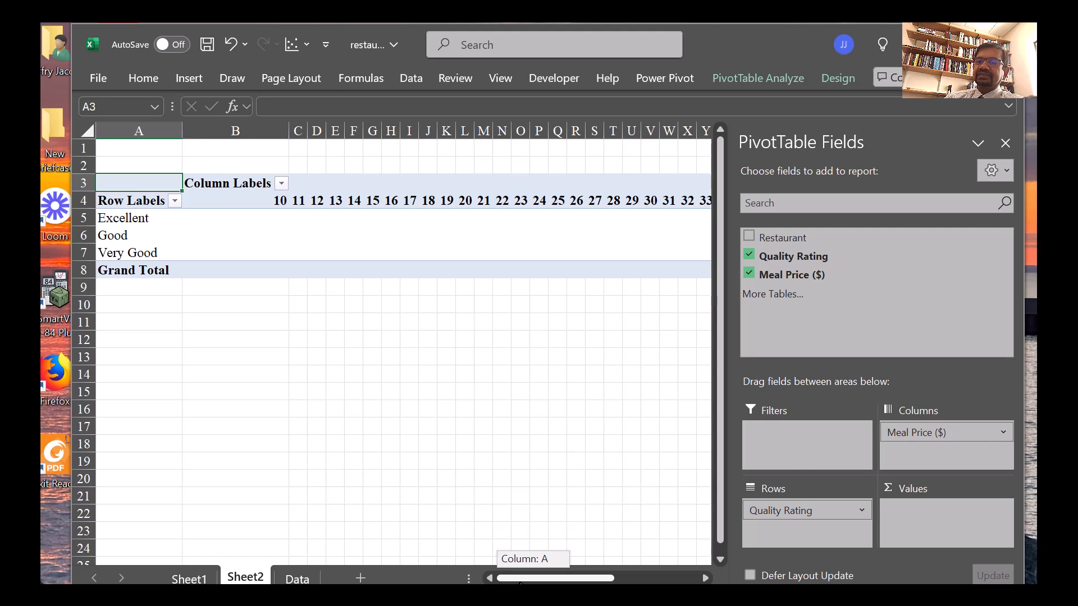
Group the Meal Price ($) columns from 10 to 48 by 10 and add the count of Quality Rating as values.
{"action": "mouse_move", "coordinate": [537, 584]}
{"action": "left_mouse_down"}
{"action": "mouse_move", "coordinate": [622, 584]}
{"action": "mouse_move", "coordinate": [538, 578]}
{"action": "left_mouse_up"}
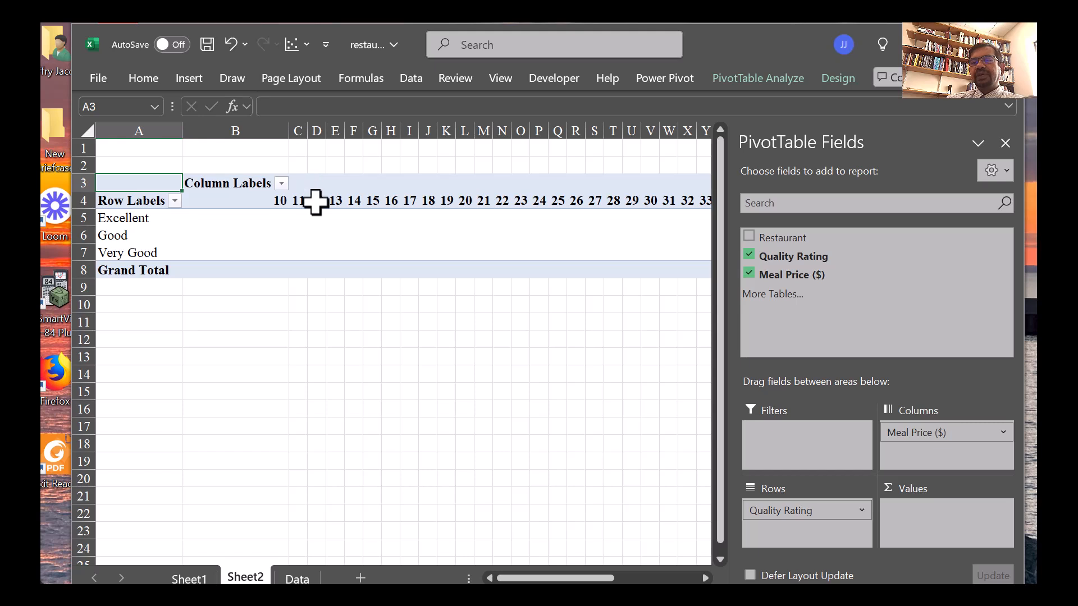
{"action": "right_click", "coordinate": [315, 200]}
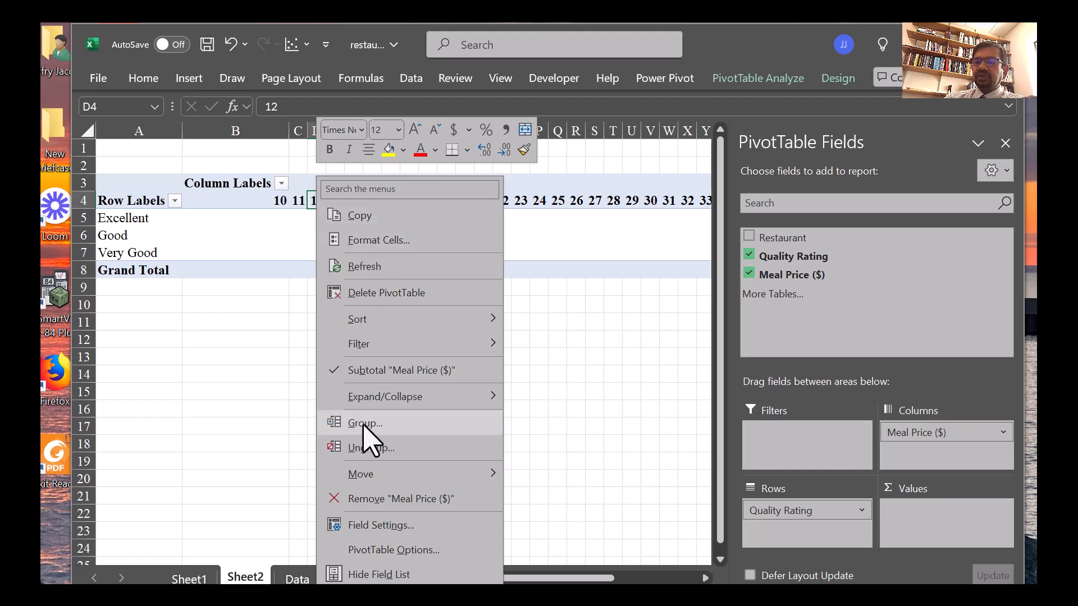
{"action": "left_click", "coordinate": [363, 425]}
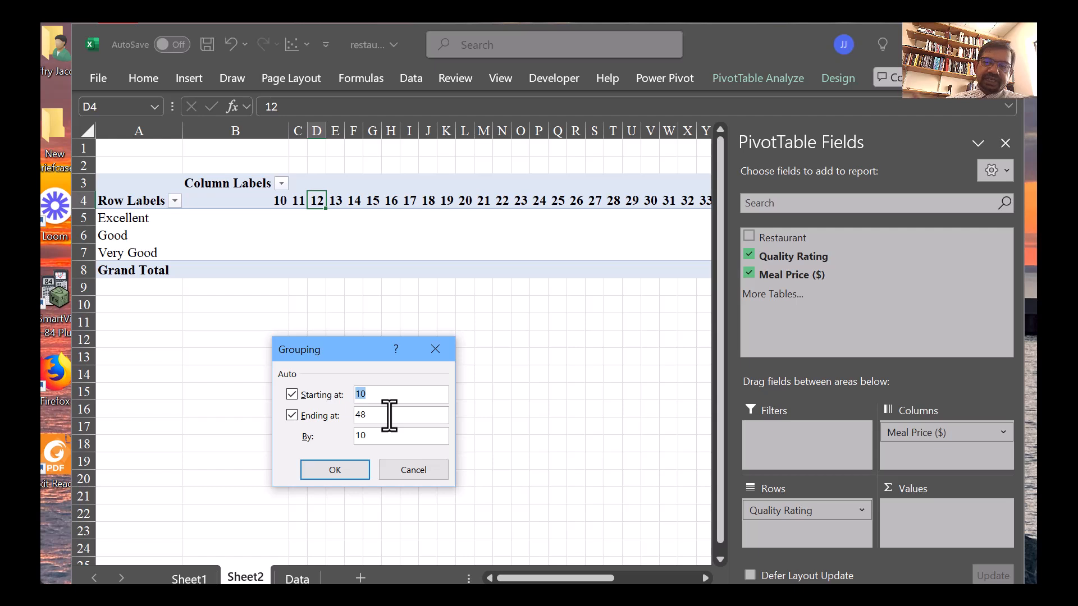
{"action": "left_click", "coordinate": [333, 470]}
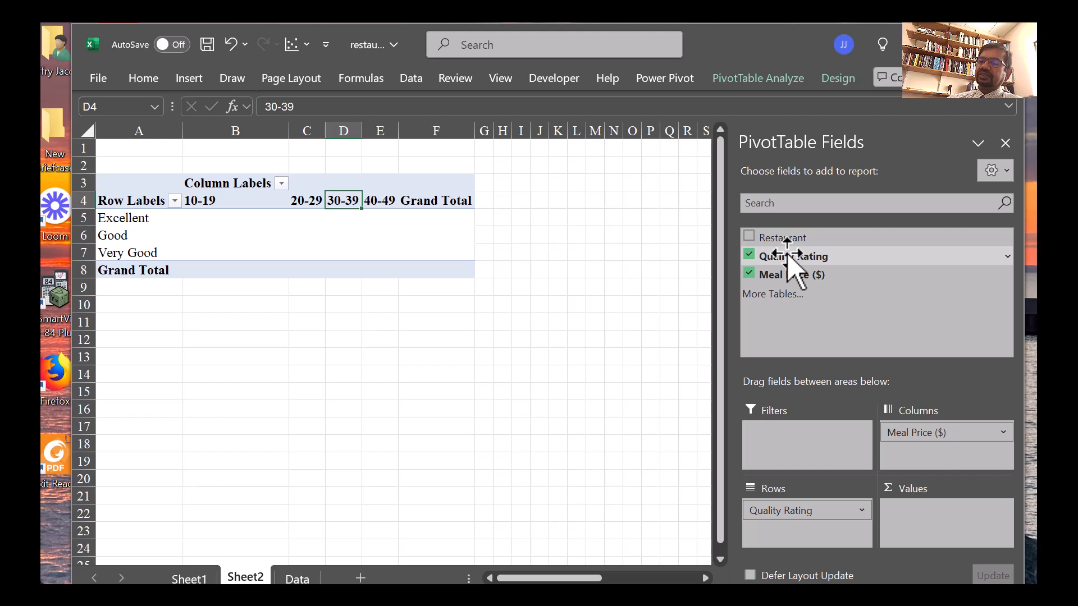
{"action": "left_click_drag", "start_coordinate": [788, 257], "coordinate": [950, 541]}
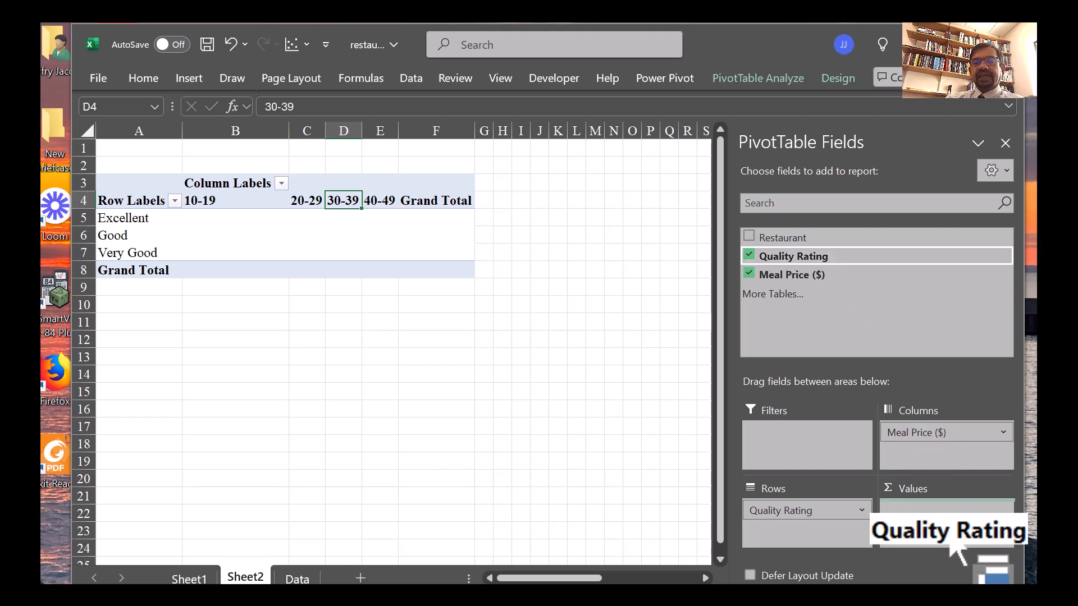
{"action": "left_click_drag", "start_coordinate": [951, 542], "coordinate": [951, 542]}
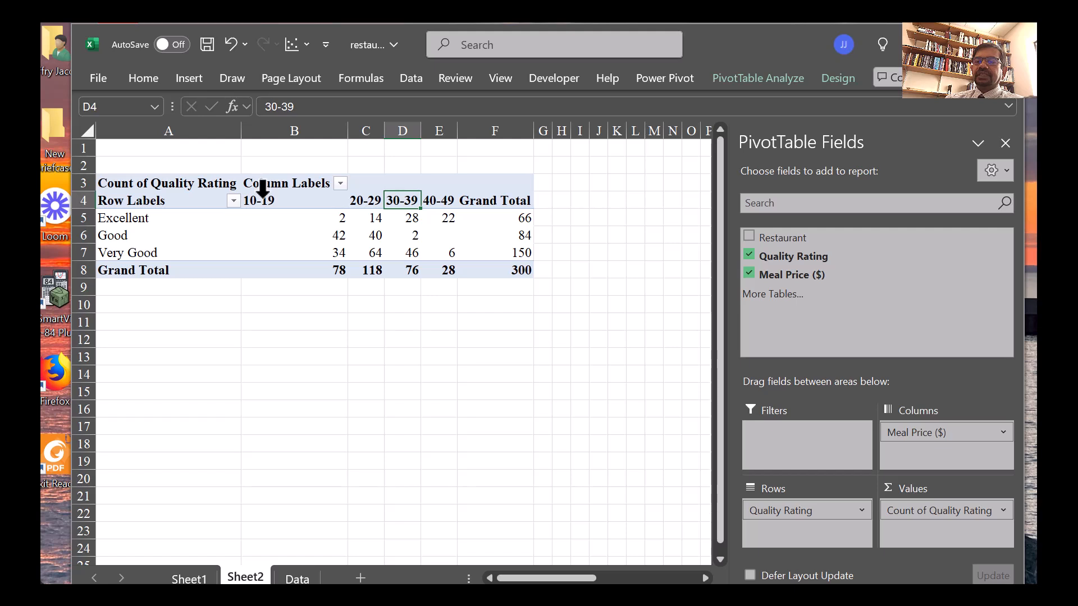
Apply the Accounting format to the price-range headings 10-19 through 40-49 and widen columns C to E to fit them.
{"action": "left_click_drag", "start_coordinate": [271, 200], "coordinate": [438, 207]}
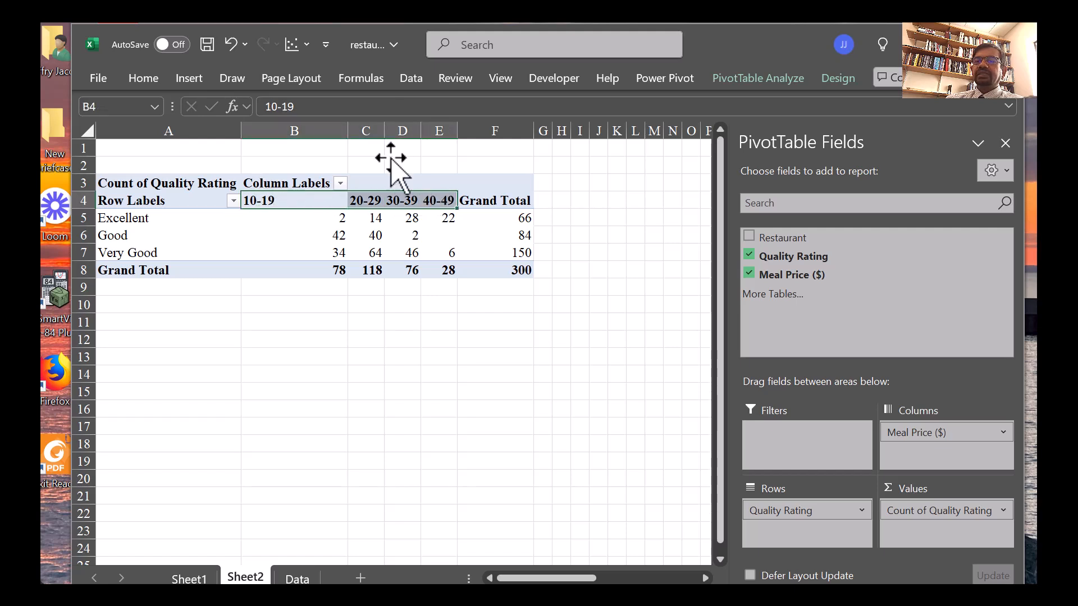
{"action": "left_click", "coordinate": [147, 78]}
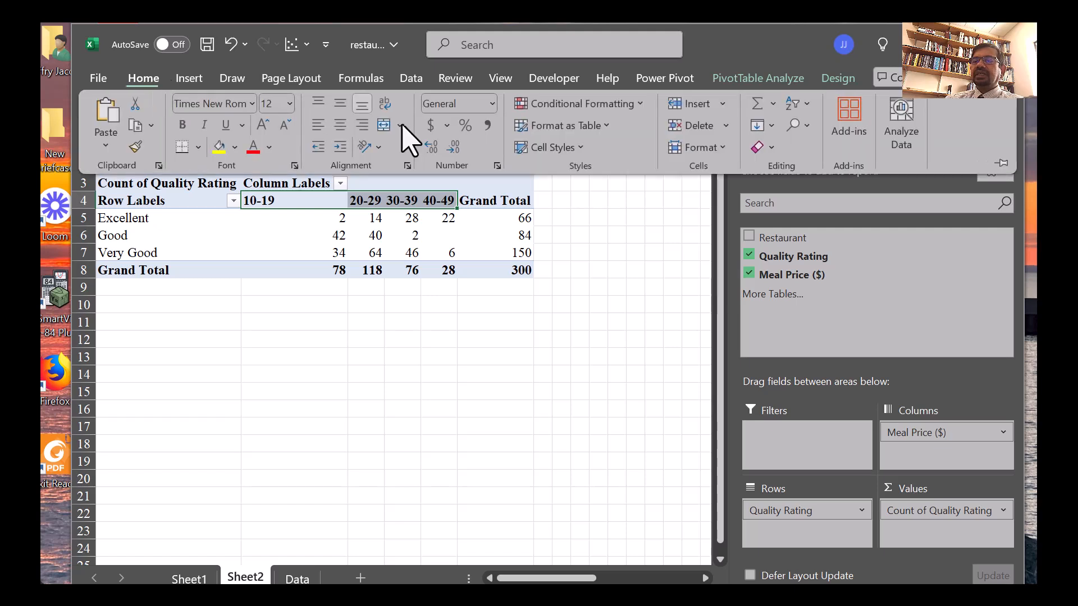
{"action": "left_click", "coordinate": [431, 126]}
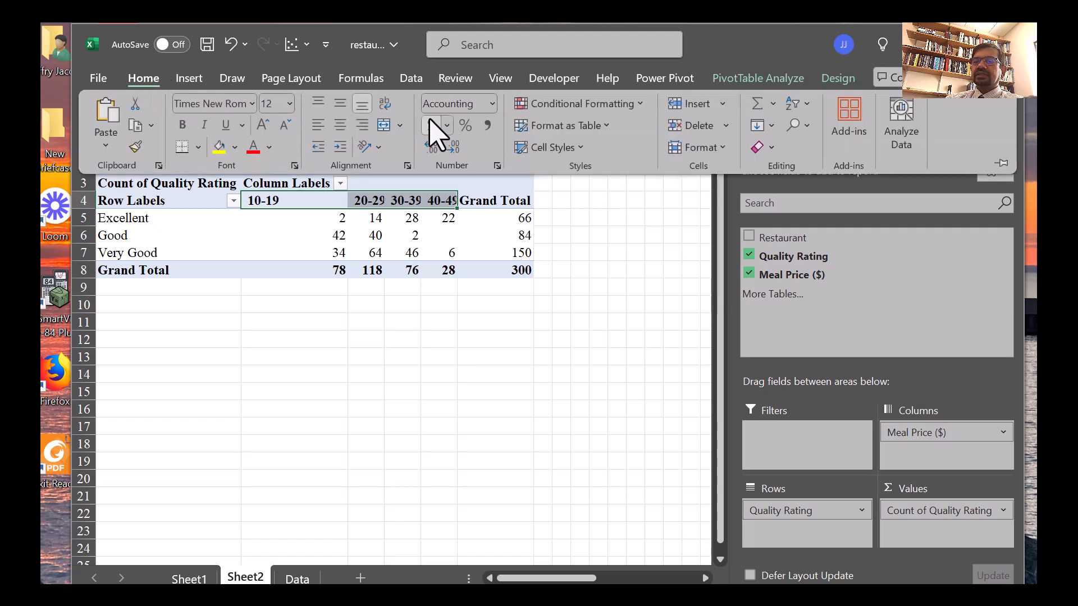
{"action": "left_click", "coordinate": [390, 178]}
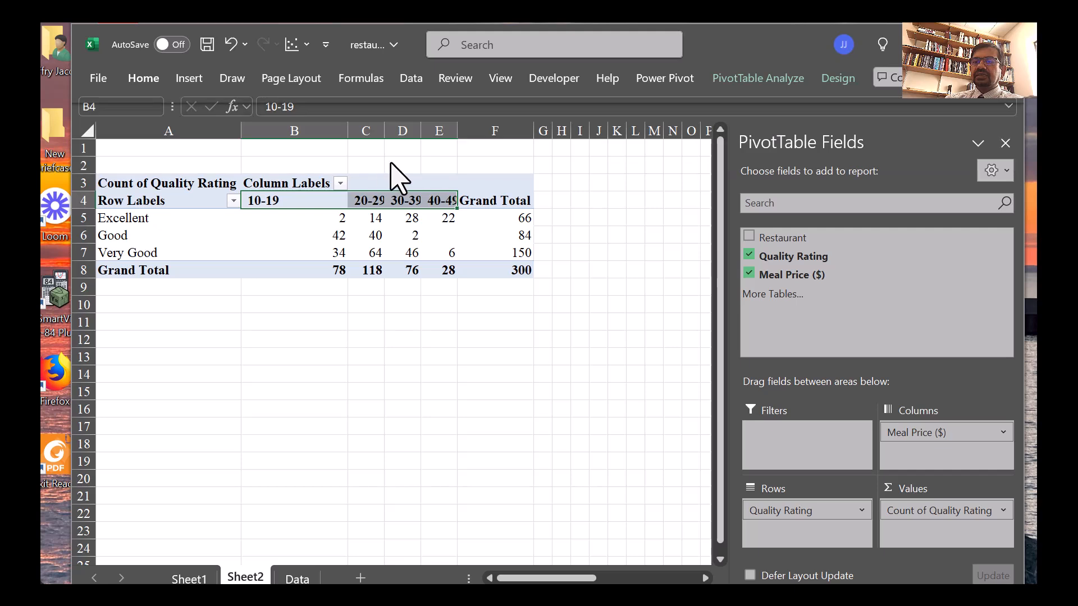
{"action": "left_click_drag", "start_coordinate": [385, 130], "coordinate": [404, 128]}
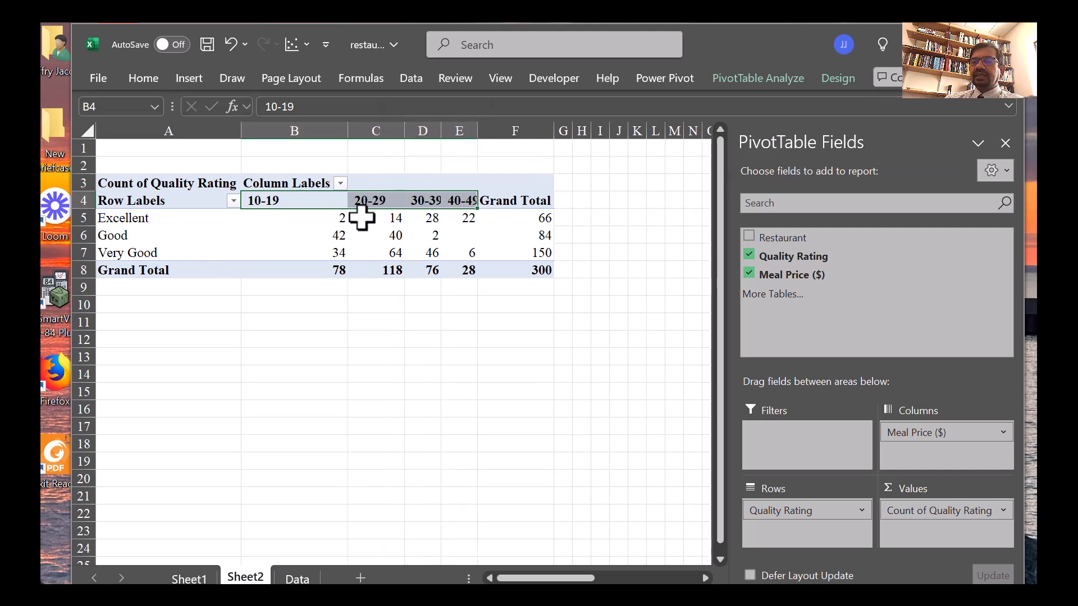
{"action": "left_click_drag", "start_coordinate": [478, 129], "coordinate": [460, 121]}
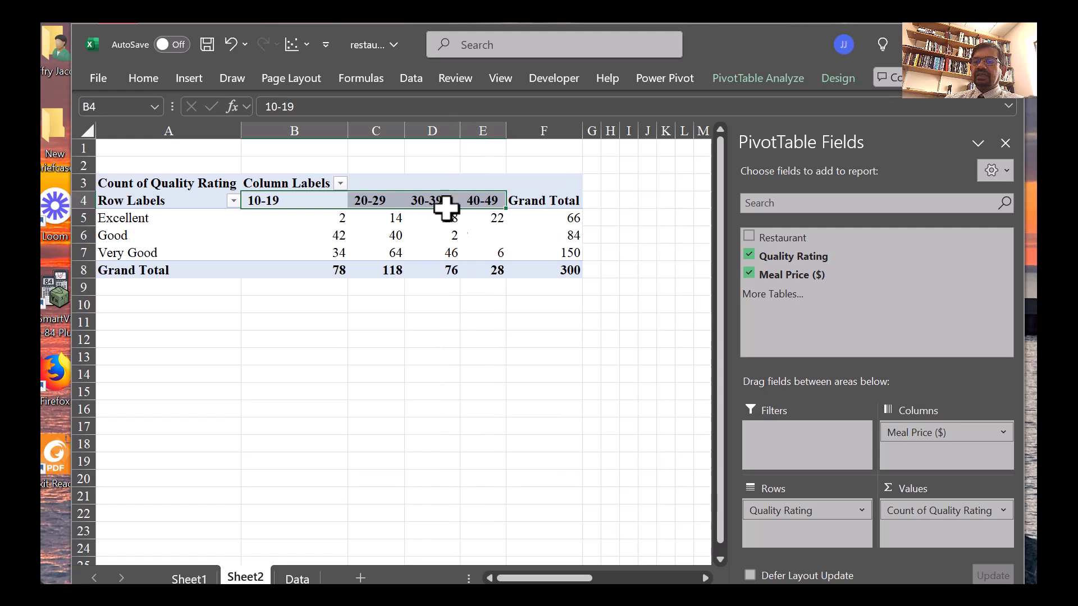
Move the Excellent row below Very Good in the cross-tabulation on Sheet2.
{"action": "left_click", "coordinate": [443, 236]}
{"action": "mouse_move", "coordinate": [442, 236]}
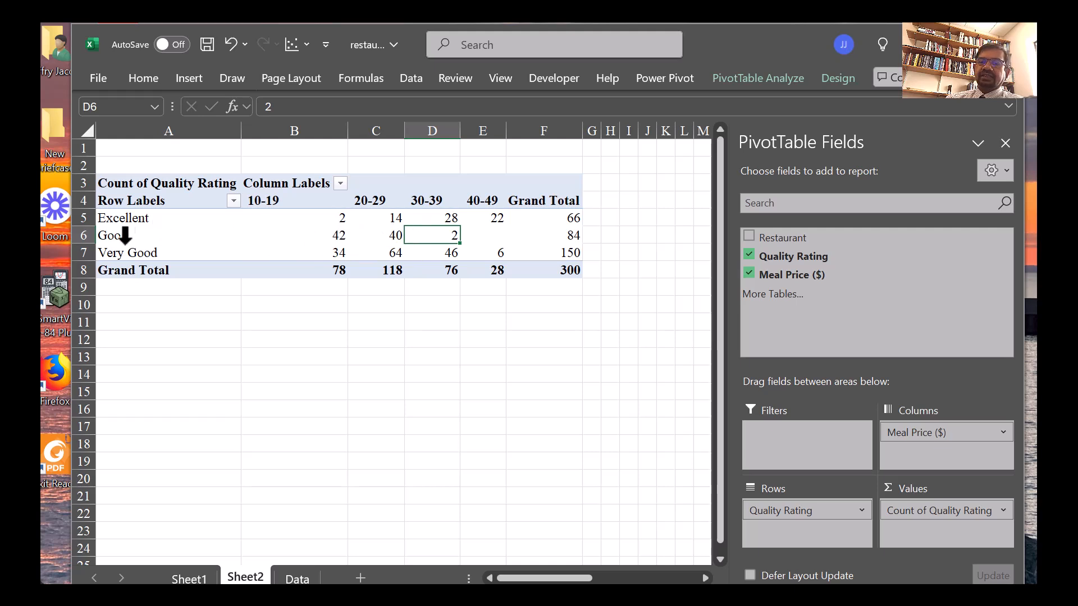
{"action": "left_click", "coordinate": [101, 219]}
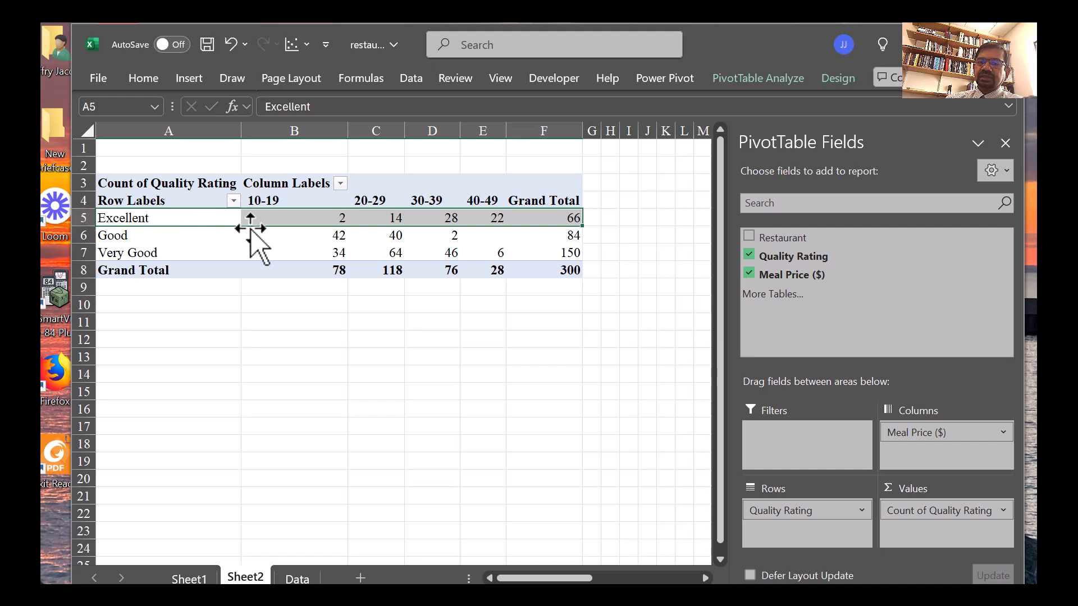
{"action": "left_click_drag", "start_coordinate": [240, 226], "coordinate": [242, 256]}
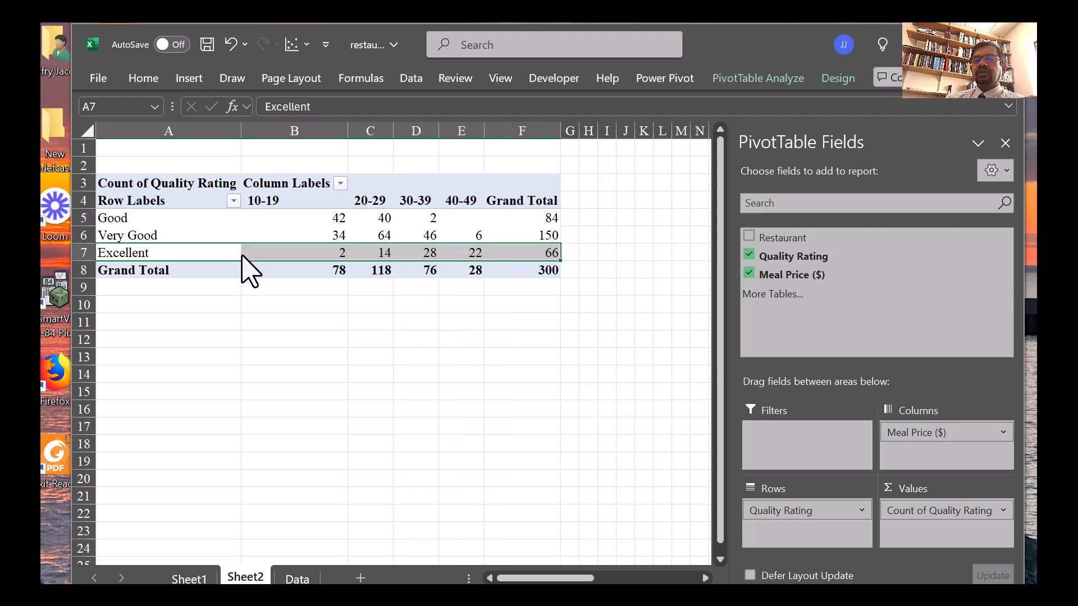
Examine the cross-tabulation's lowest and highest price-range counts for Good and Excellent, and review the Data sheet and the Sheet1 PivotTable.
{"action": "left_click", "coordinate": [286, 215]}
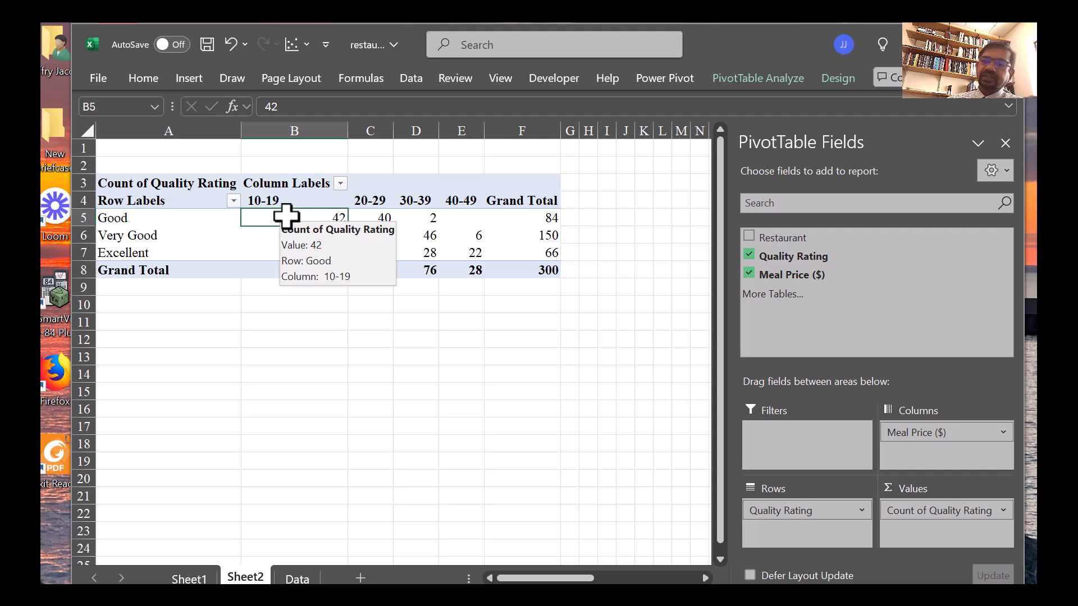
{"action": "left_click", "coordinate": [471, 257]}
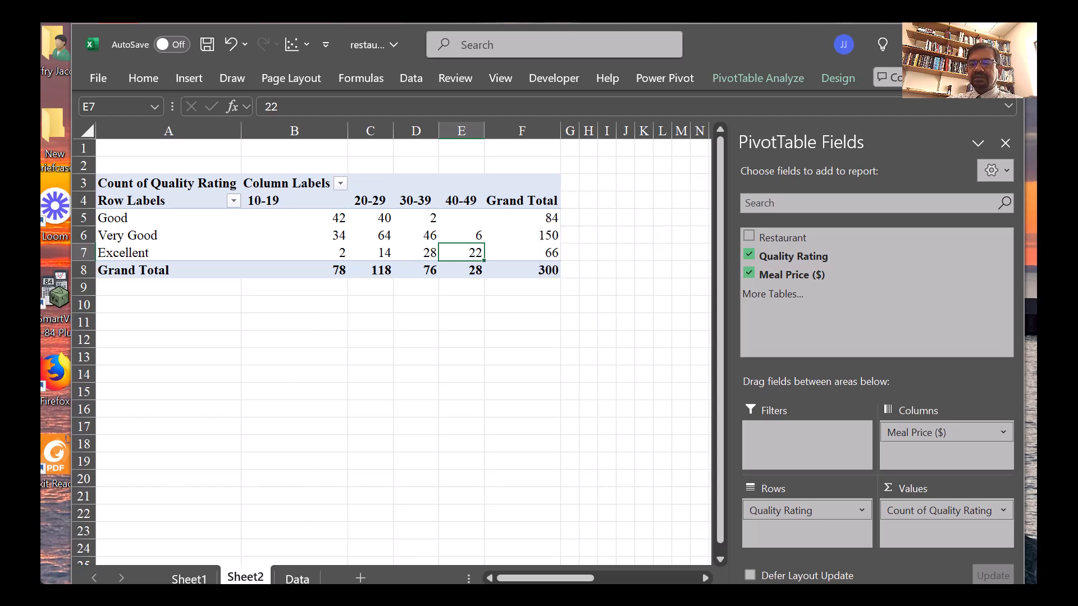
{"action": "left_click", "coordinate": [294, 579]}
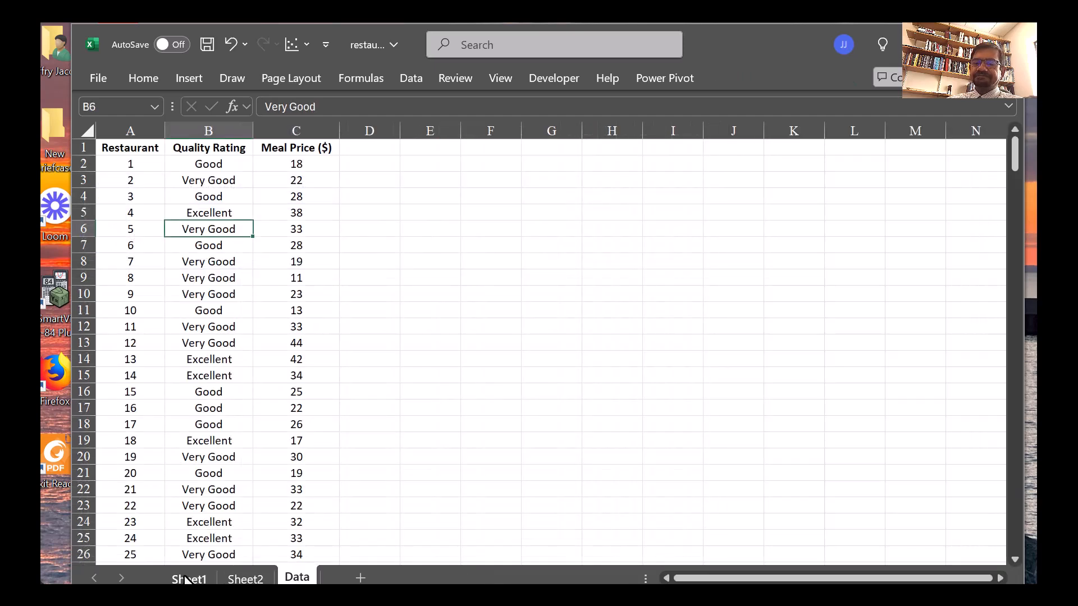
{"action": "left_click", "coordinate": [185, 578]}
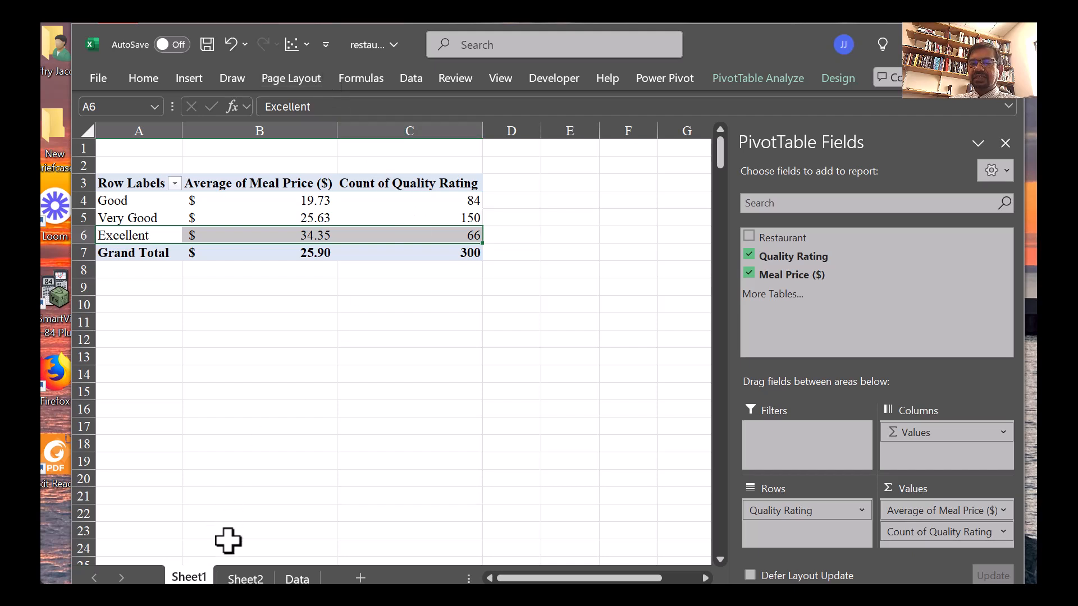
{"action": "left_click", "coordinate": [247, 579]}
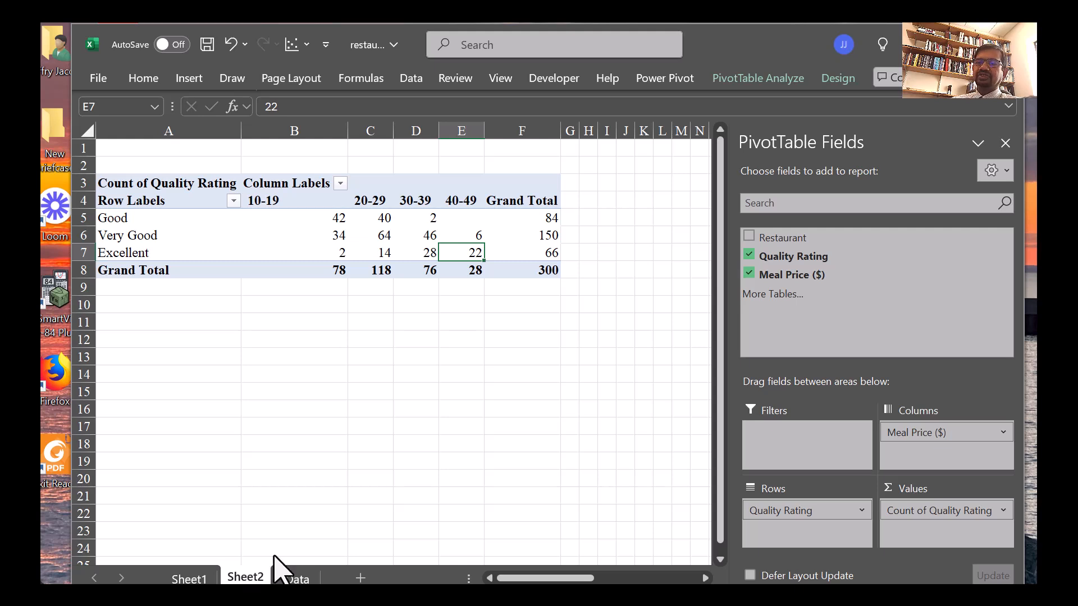
{"action": "left_click", "coordinate": [468, 217]}
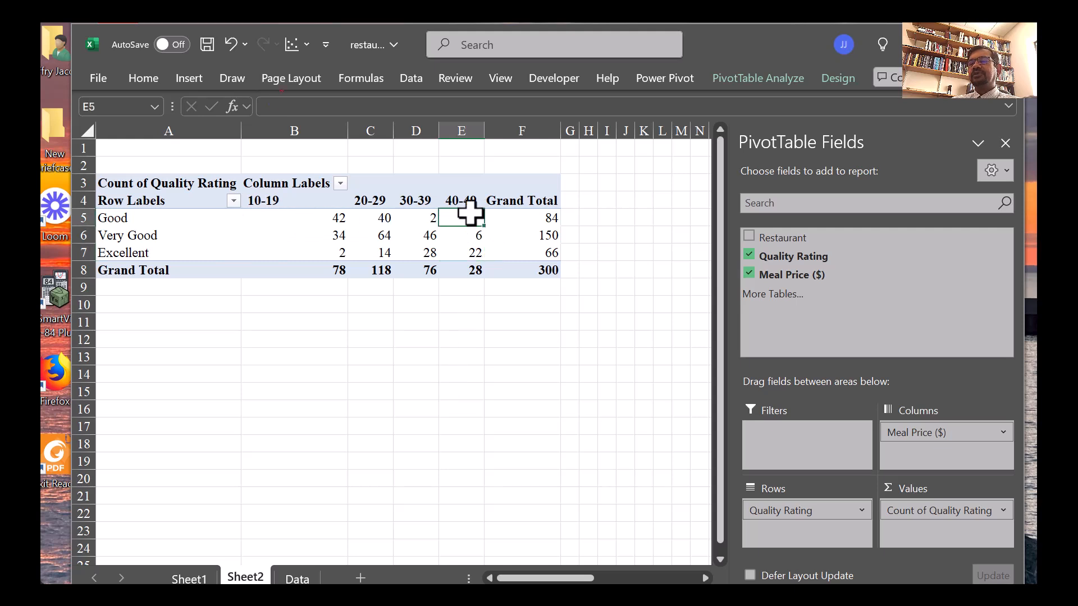
{"action": "mouse_move", "coordinate": [468, 217]}
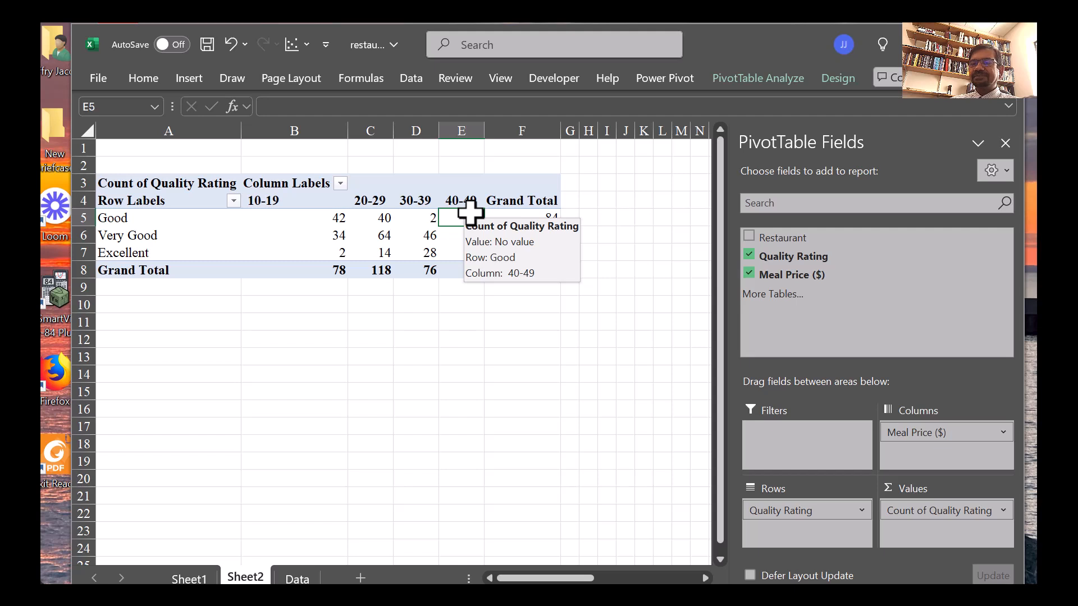
{"action": "left_click", "coordinate": [329, 256]}
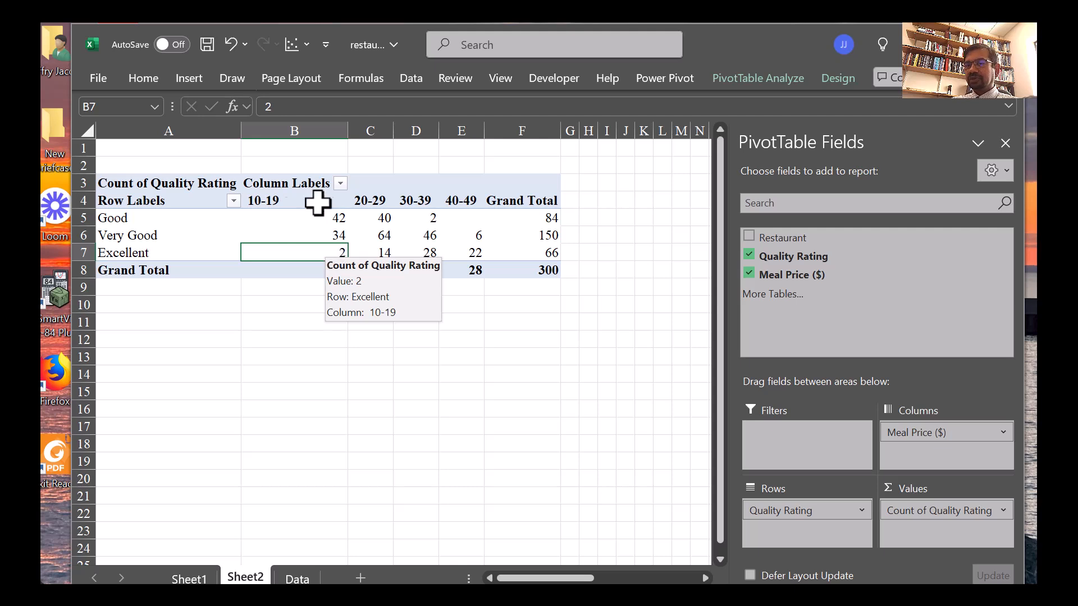
Review the grouping settings of the Meal Price ($) column headings without changing them.
{"action": "left_click", "coordinate": [289, 203]}
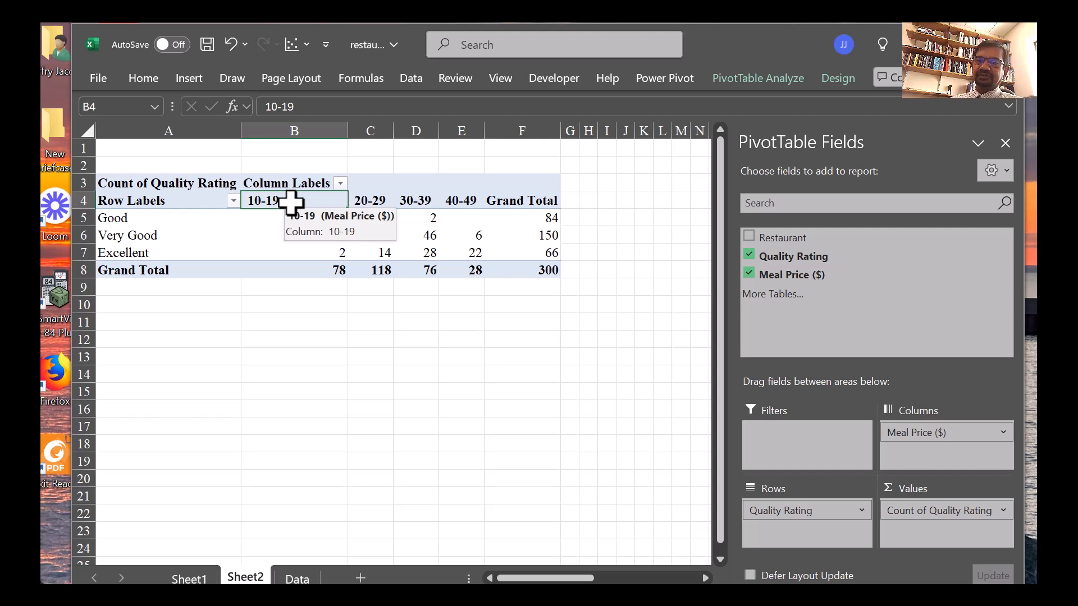
{"action": "right_click", "coordinate": [291, 203]}
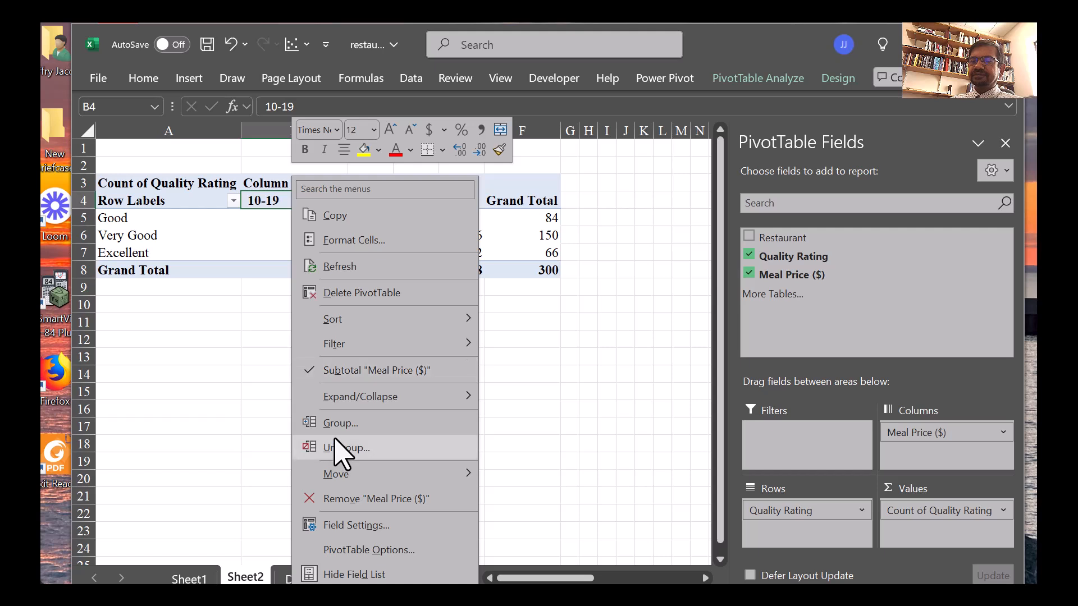
{"action": "left_click", "coordinate": [336, 426]}
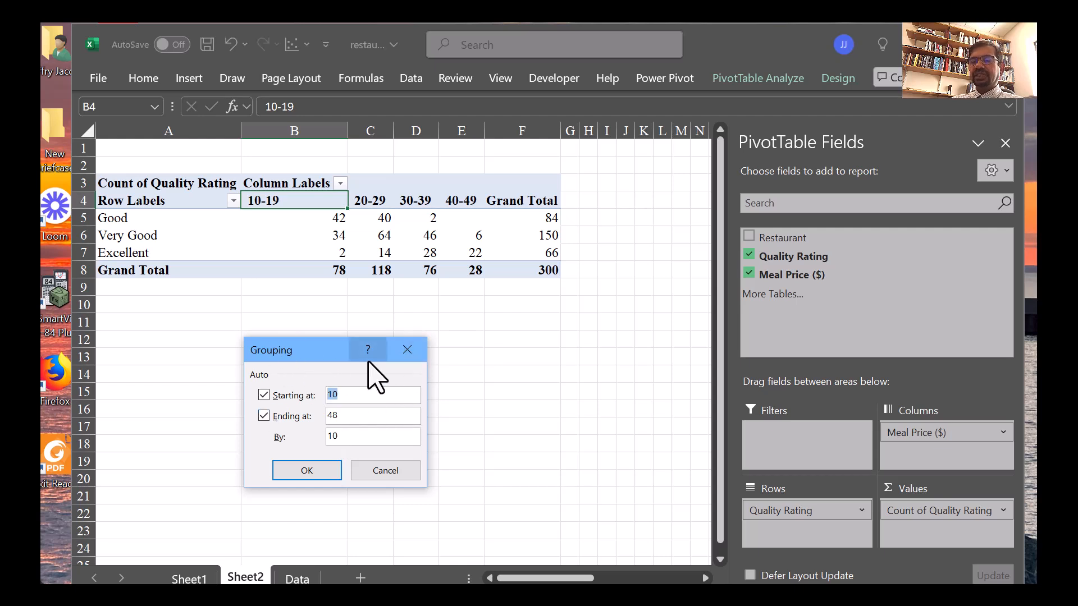
{"action": "left_click", "coordinate": [414, 358]}
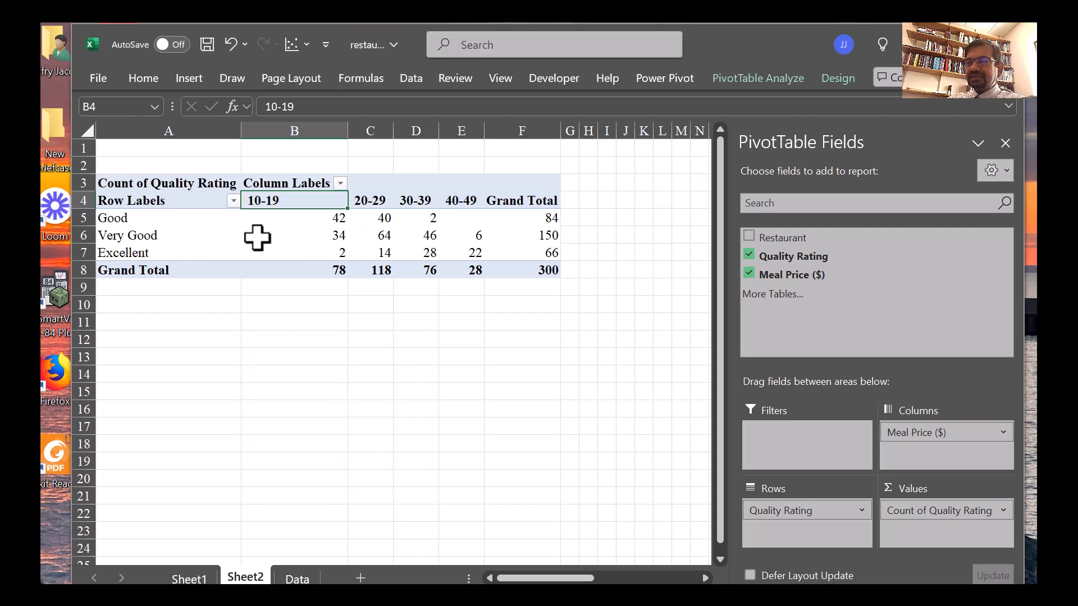
Show the Count of Quality Rating values as % of Grand Total.
{"action": "left_click", "coordinate": [333, 229]}
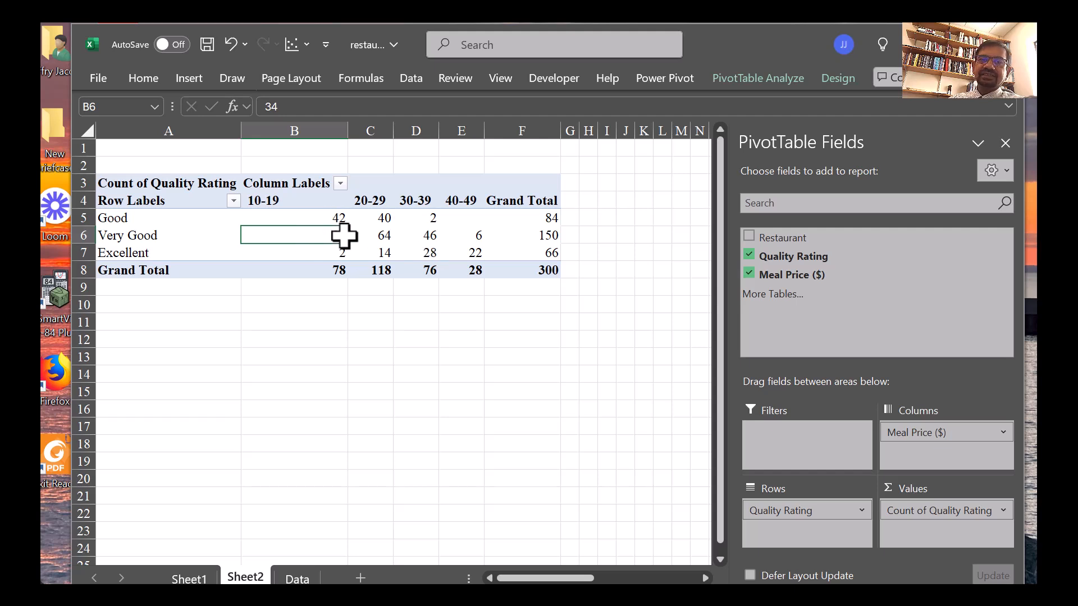
{"action": "mouse_move", "coordinate": [343, 236]}
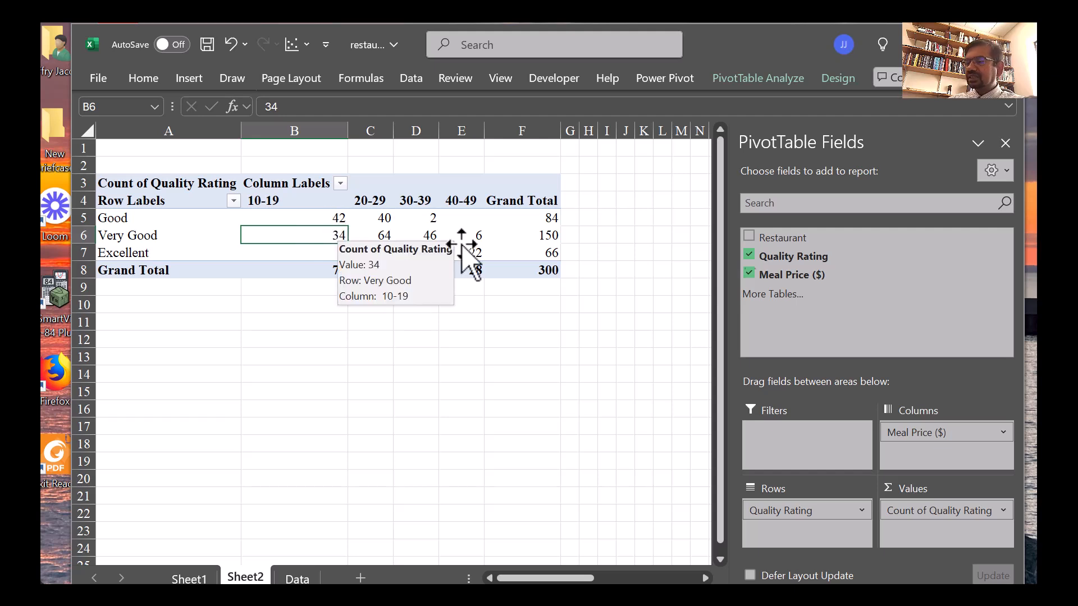
{"action": "left_click", "coordinate": [1003, 511]}
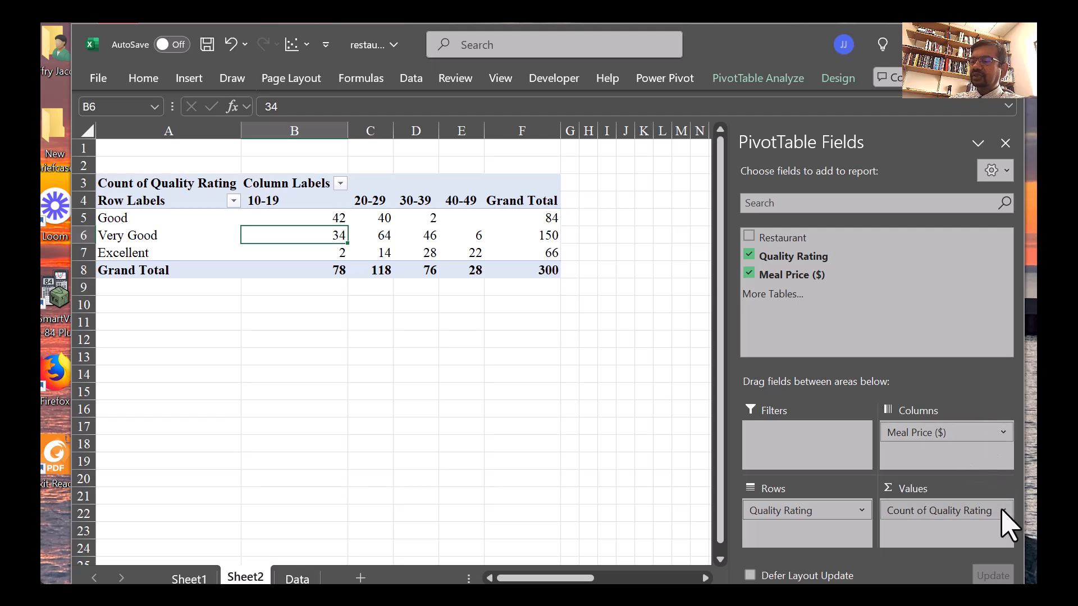
{"action": "left_click", "coordinate": [950, 497]}
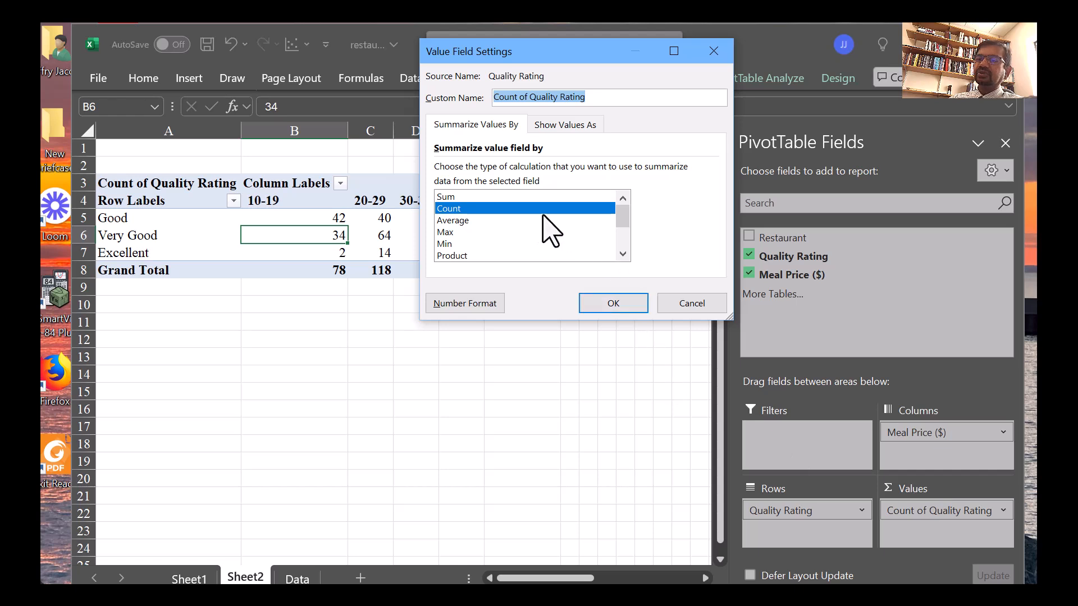
{"action": "left_click", "coordinate": [575, 126]}
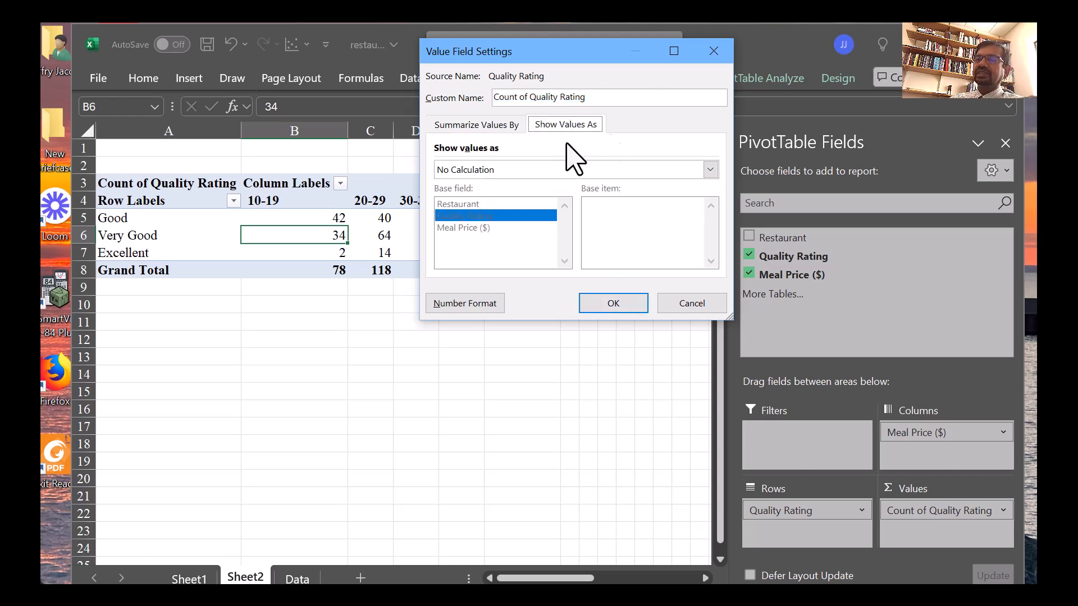
{"action": "left_click", "coordinate": [710, 169]}
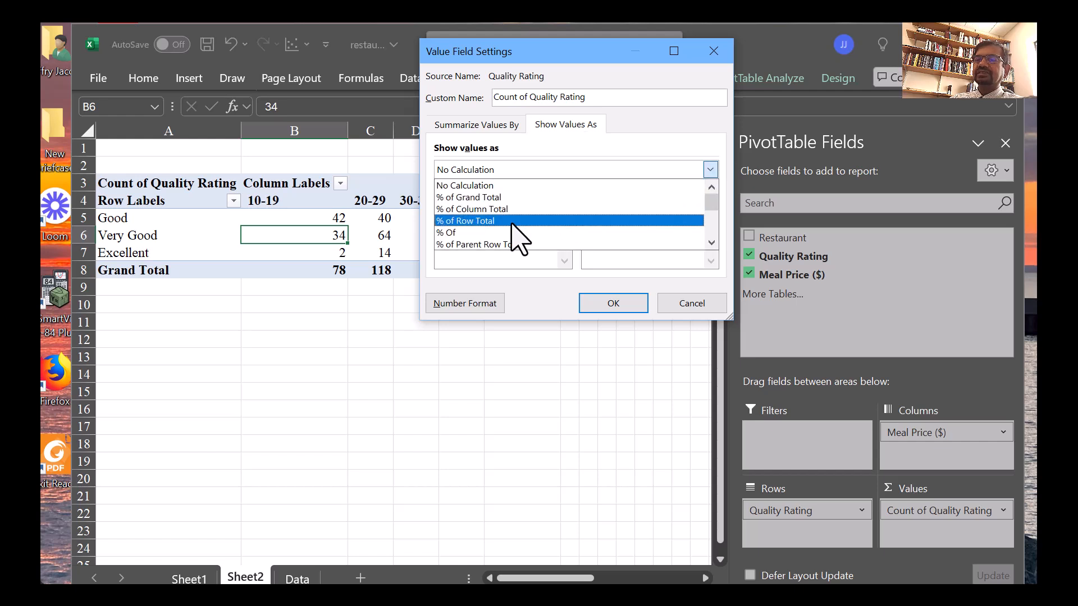
{"action": "left_click", "coordinate": [500, 197]}
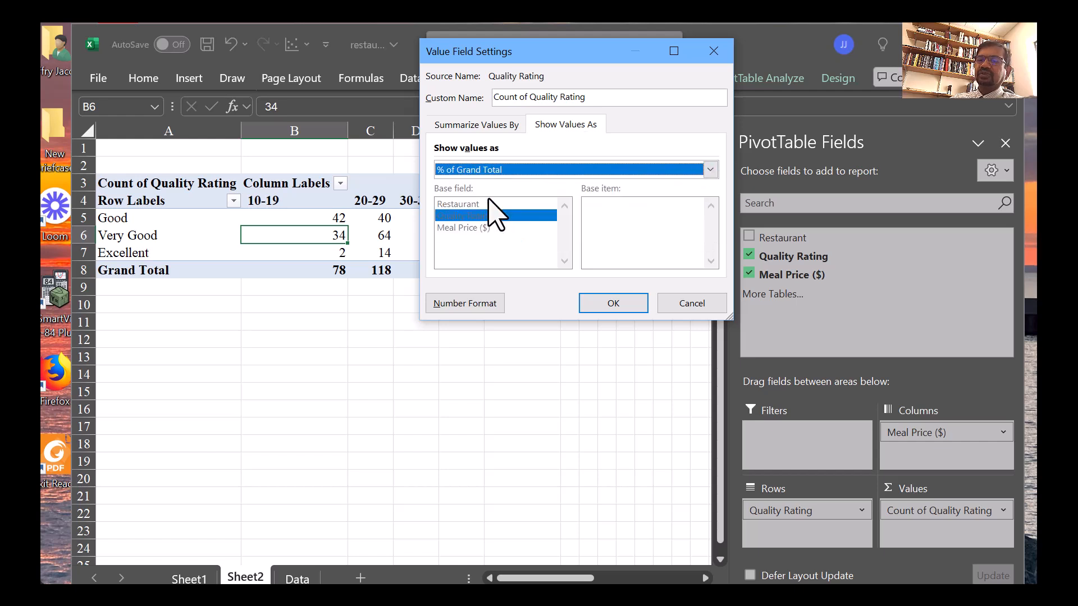
{"action": "left_click", "coordinate": [609, 303]}
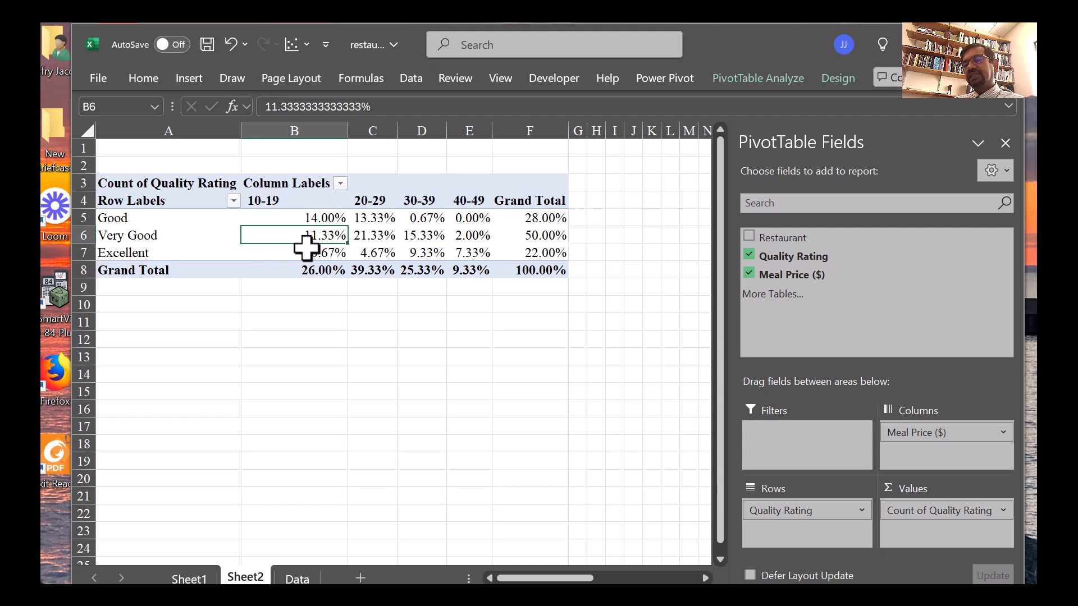
Add Quality Rating to the PivotTable values a second time to place plain counts beside the percentages, and review the price-range columns.
{"action": "mouse_move", "coordinate": [306, 248]}
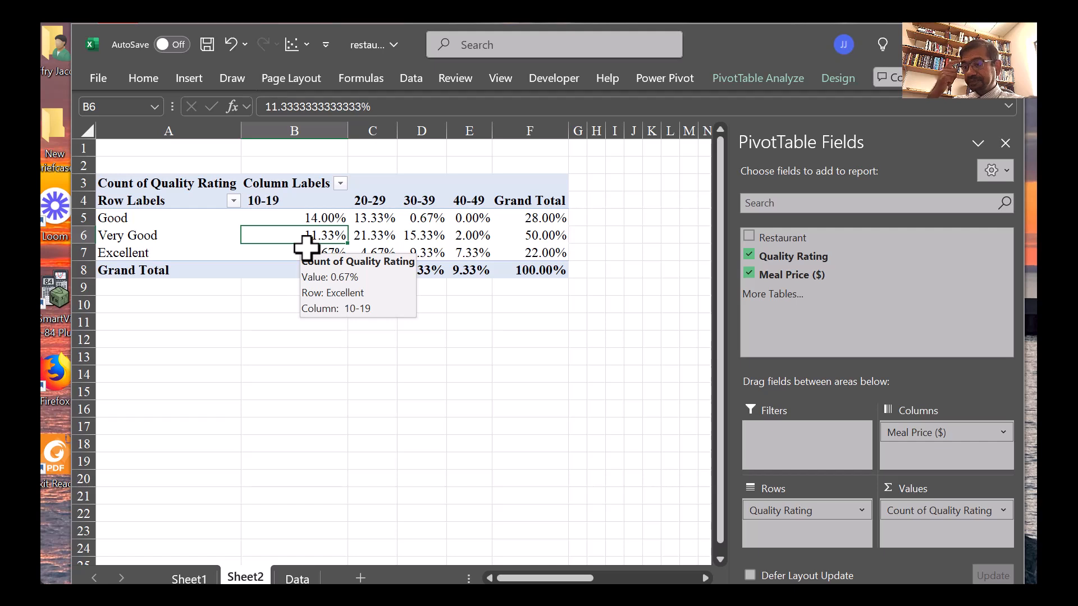
{"action": "left_click_drag", "start_coordinate": [806, 264], "coordinate": [943, 553]}
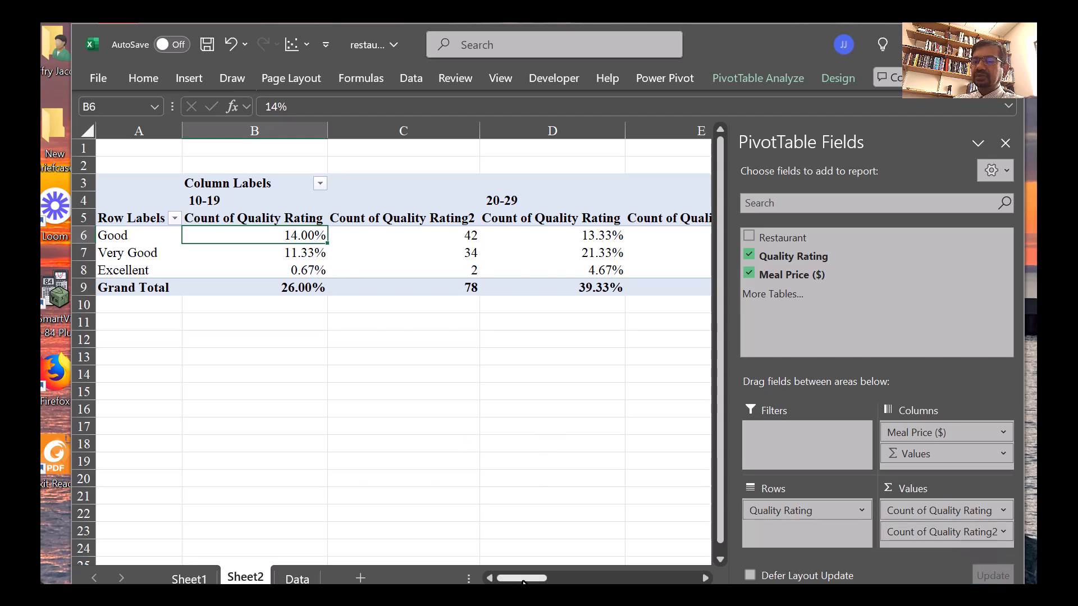
{"action": "left_click_drag", "start_coordinate": [544, 581], "coordinate": [581, 580]}
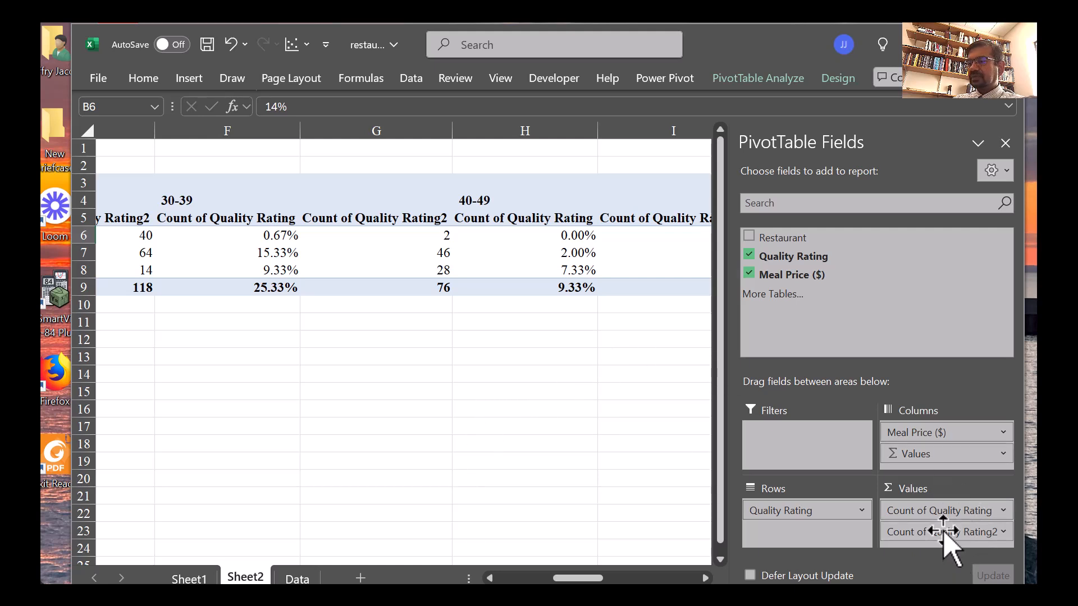
Remove the second Quality Rating count from the PivotTable values and return to the Very Good row's 40-49 percentage.
{"action": "left_click_drag", "start_coordinate": [943, 532], "coordinate": [898, 353]}
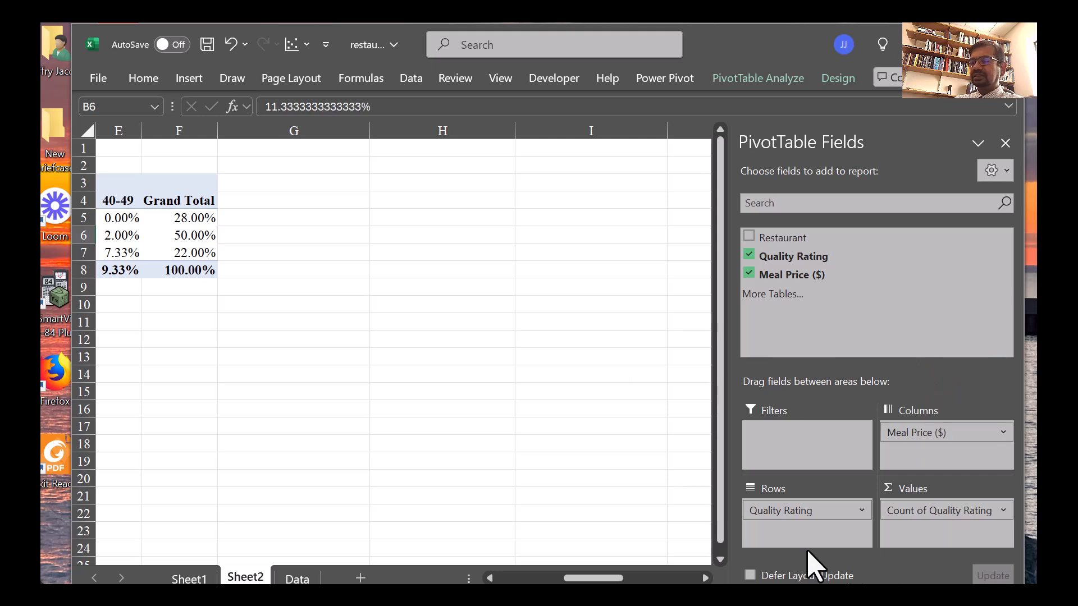
{"action": "left_click_drag", "start_coordinate": [609, 578], "coordinate": [542, 578]}
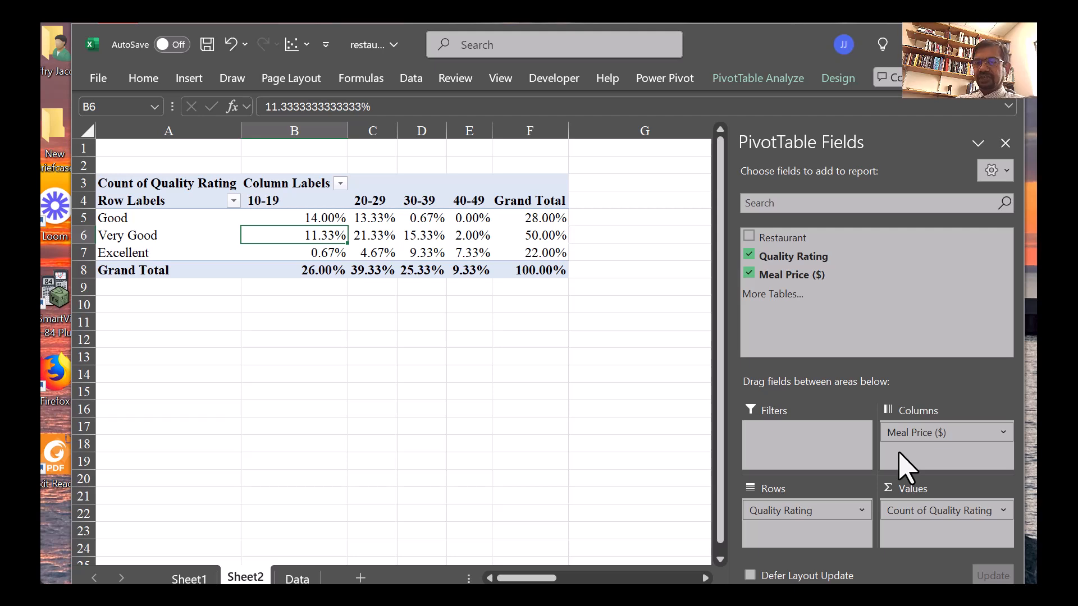
{"action": "left_click", "coordinate": [464, 234]}
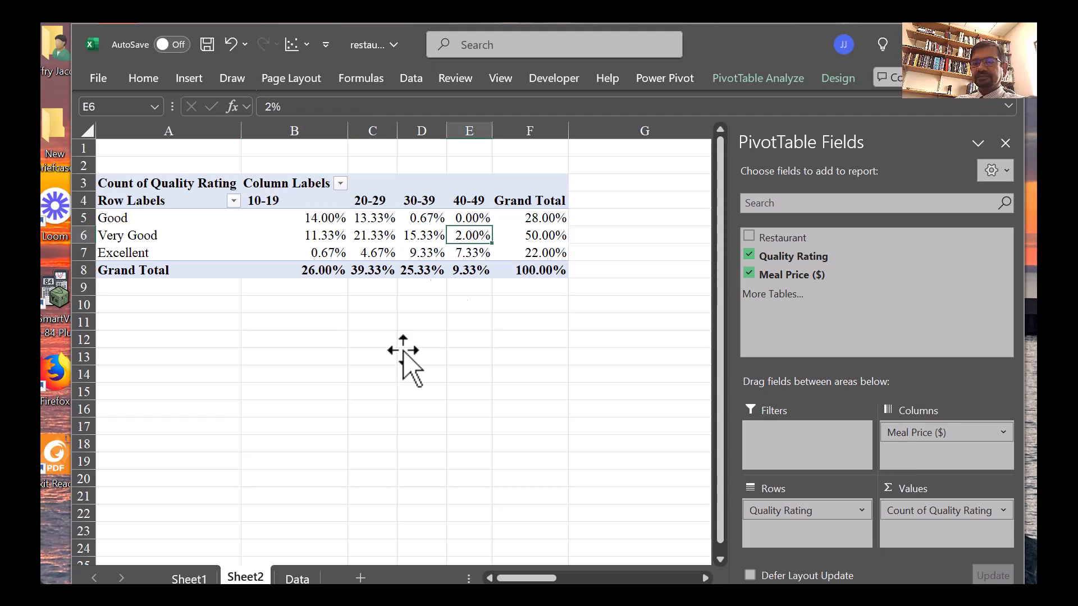